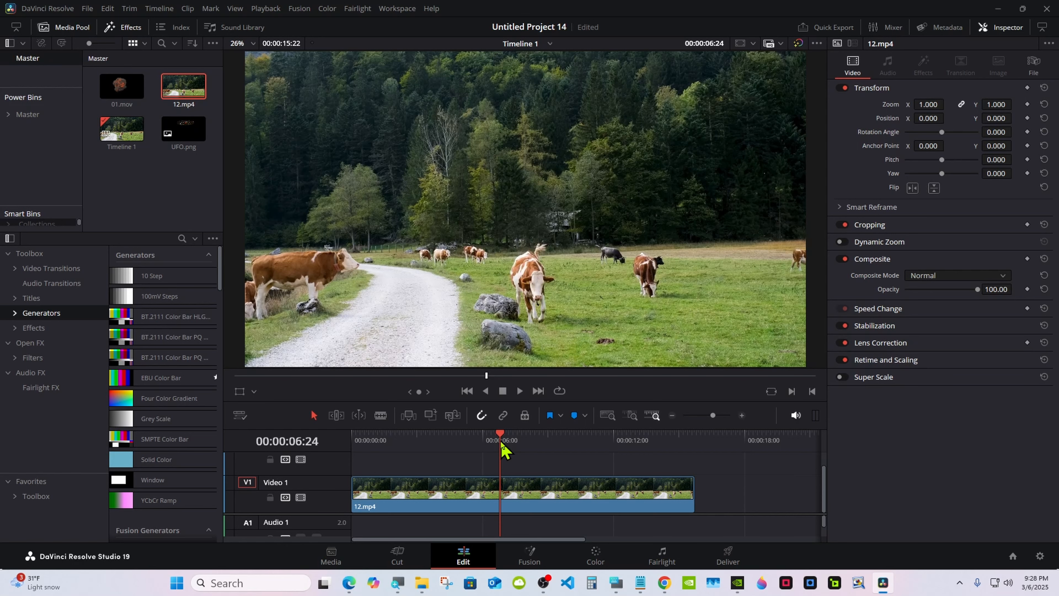
Step: Move the playhead to the start of the timeline and open the 12.mp4 clip in the Fusion page
left_click_drag(504, 444, 353, 442)
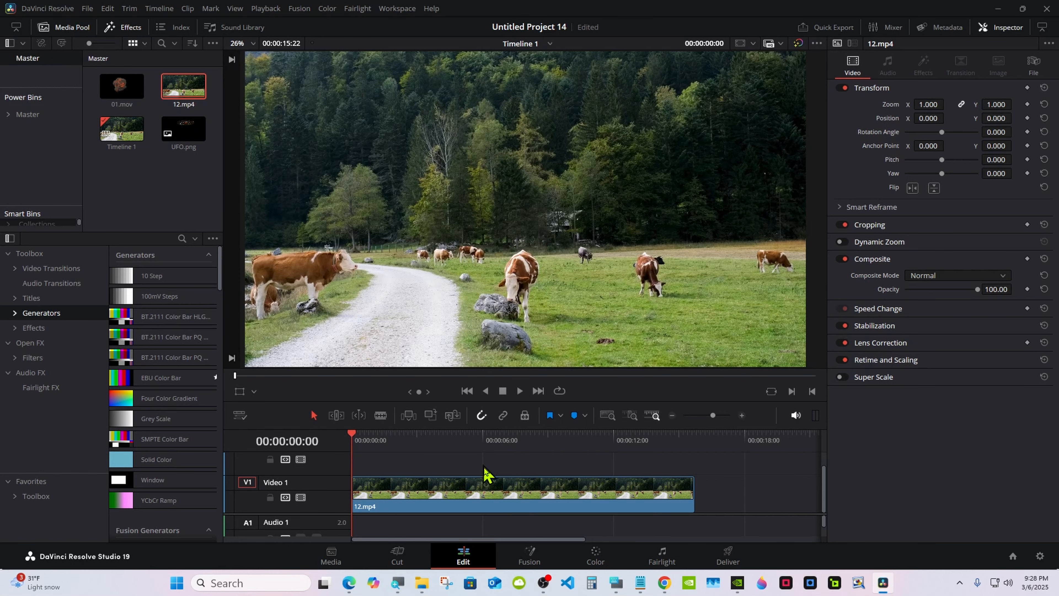
left_click(529, 554)
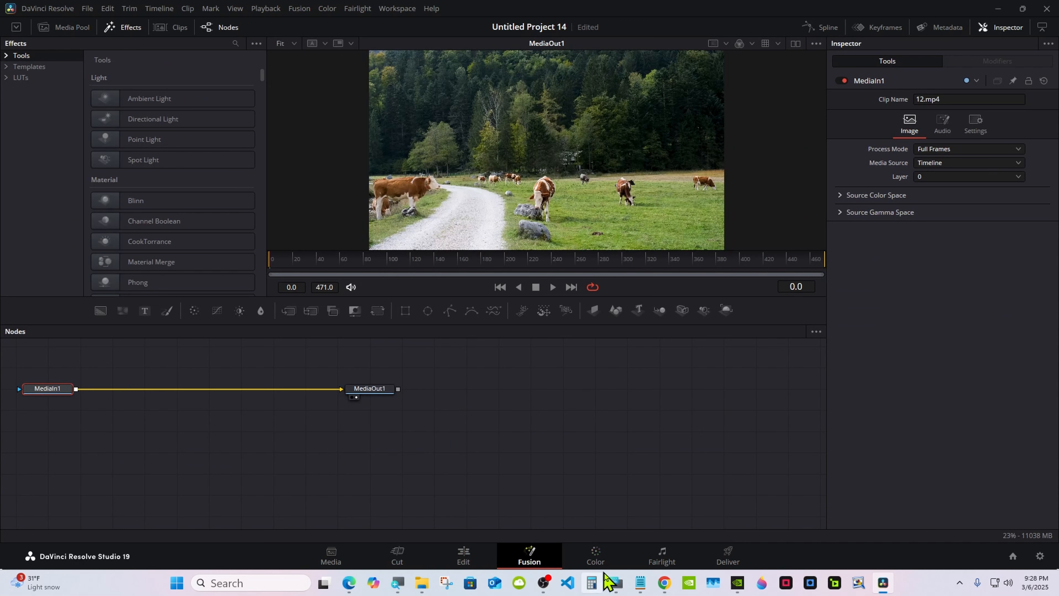
left_click(615, 582)
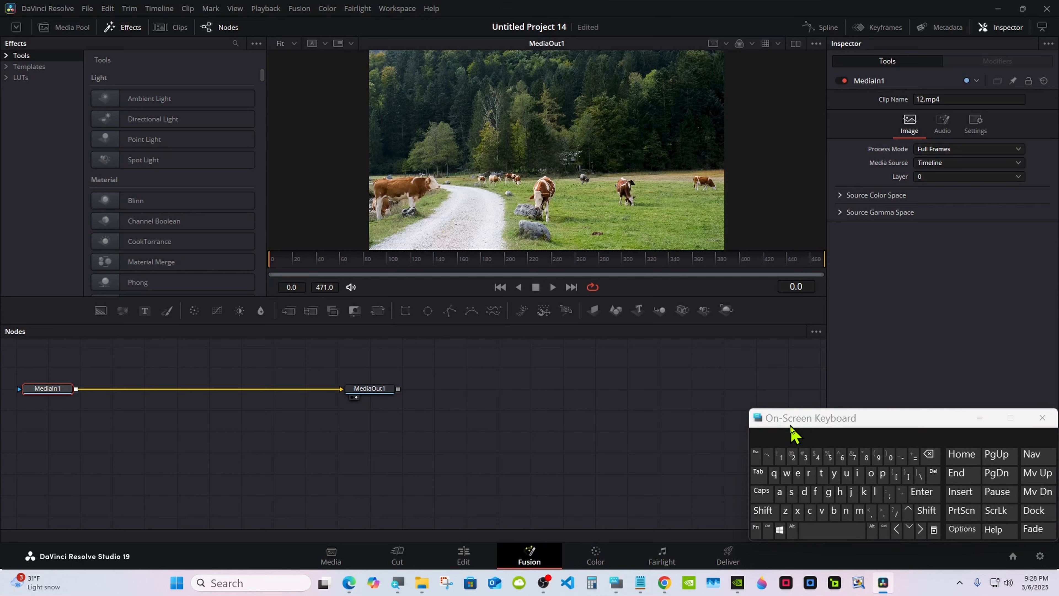
left_click_drag(791, 426, 815, 428)
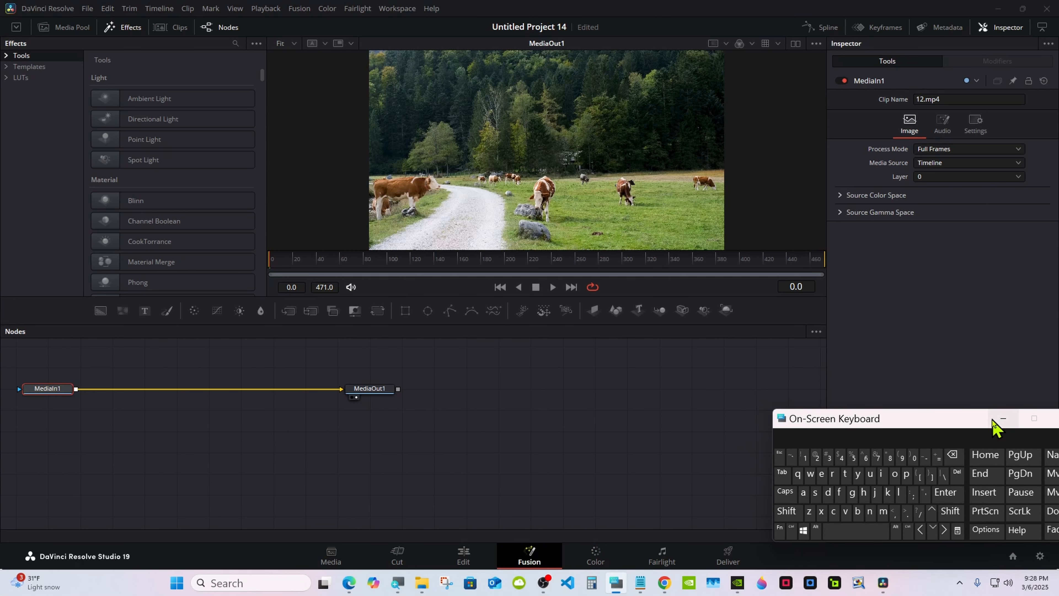
left_click(1002, 418)
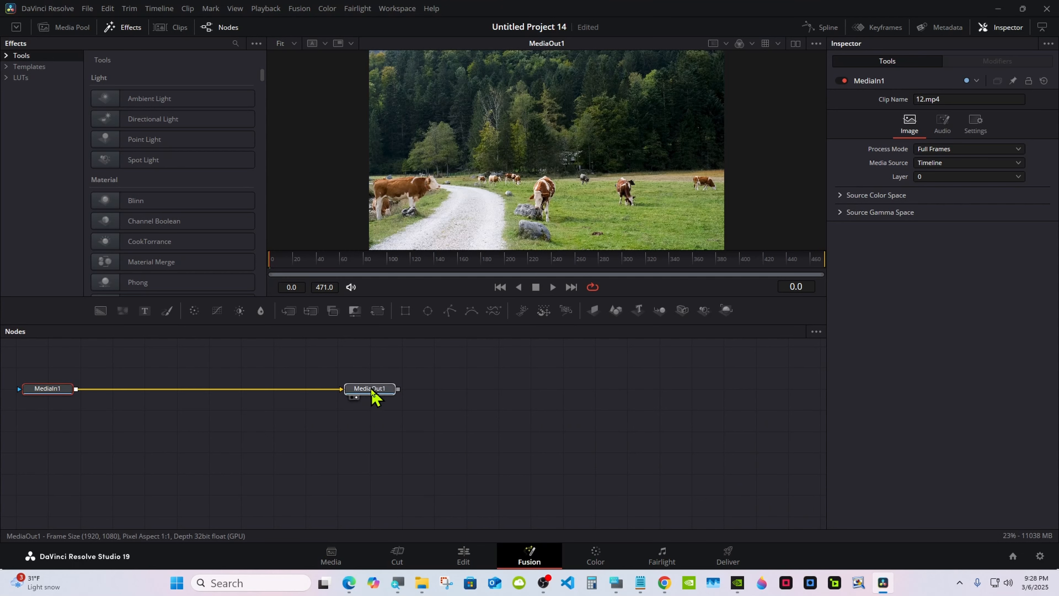
Step: Space the MediaIn1 and MediaOut1 nodes apart and insert a Merge node after MediaIn1
left_click_drag(371, 394, 658, 417)
left_click_drag(40, 390, 233, 412)
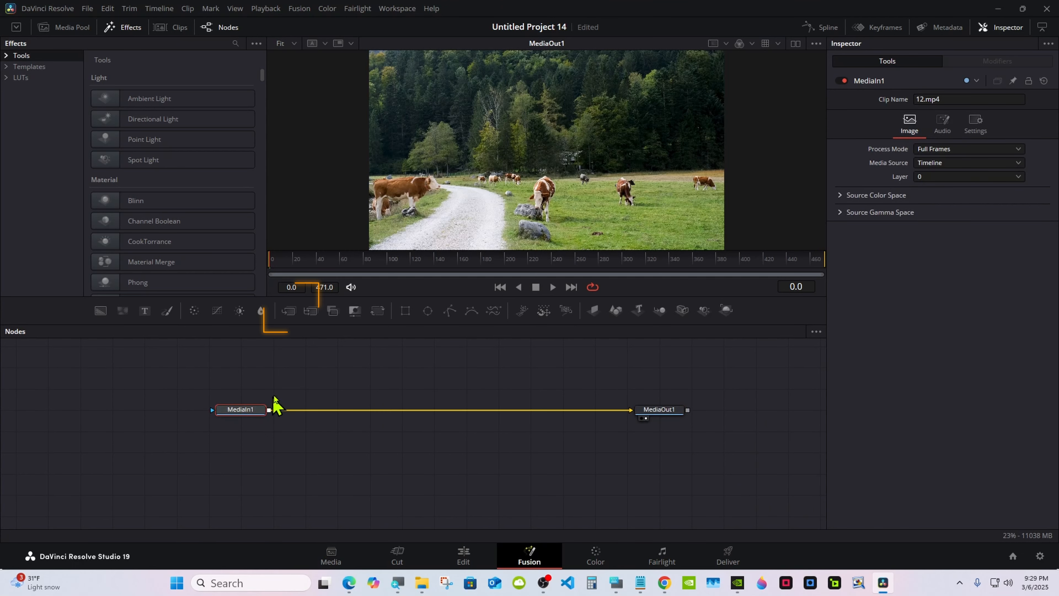
left_click(289, 311)
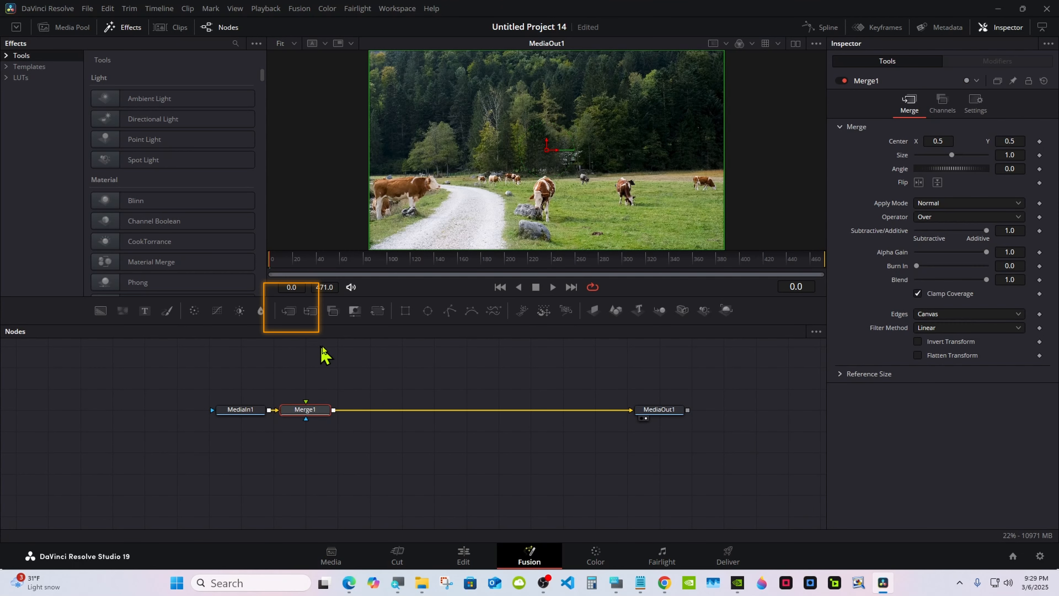
Step: Add UFO.png from the media pool to the node graph and connect it to the Merge node's foreground input
left_click(72, 28)
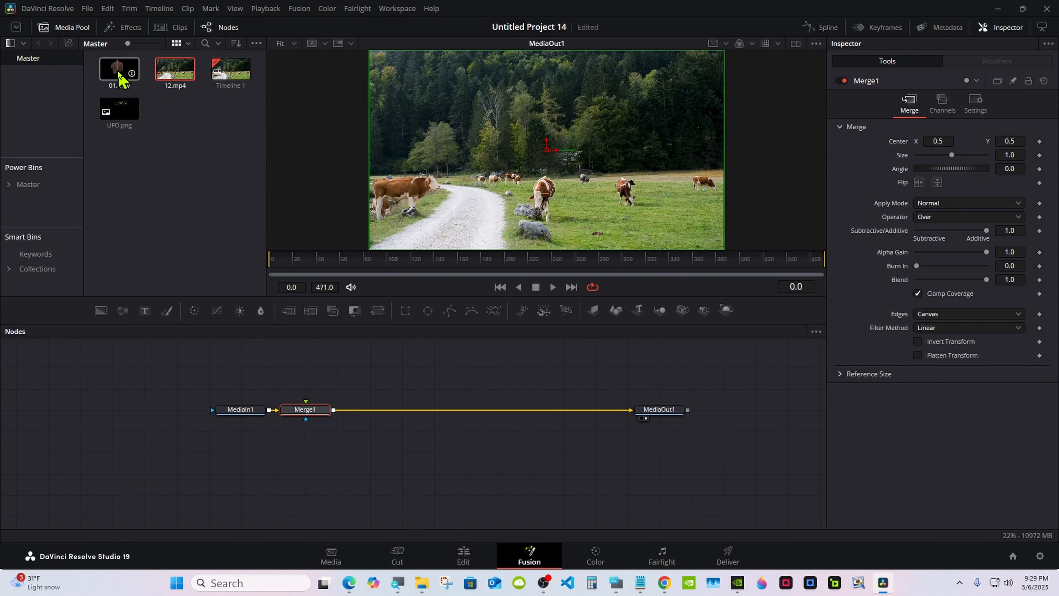
left_click_drag(115, 108, 311, 354)
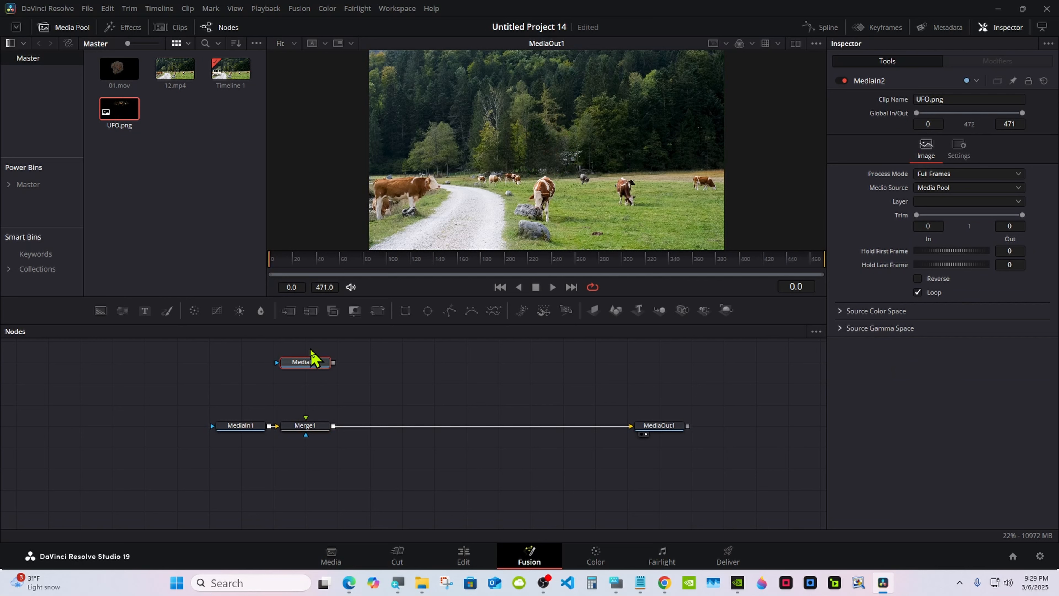
left_click_drag(333, 363, 307, 418)
Step: Add a Transform node after the UFO.png node, with Size 0.7 and Center Y 0.689
left_click(377, 310)
left_click_drag(663, 331, 664, 413)
left_click_drag(941, 192, 932, 191)
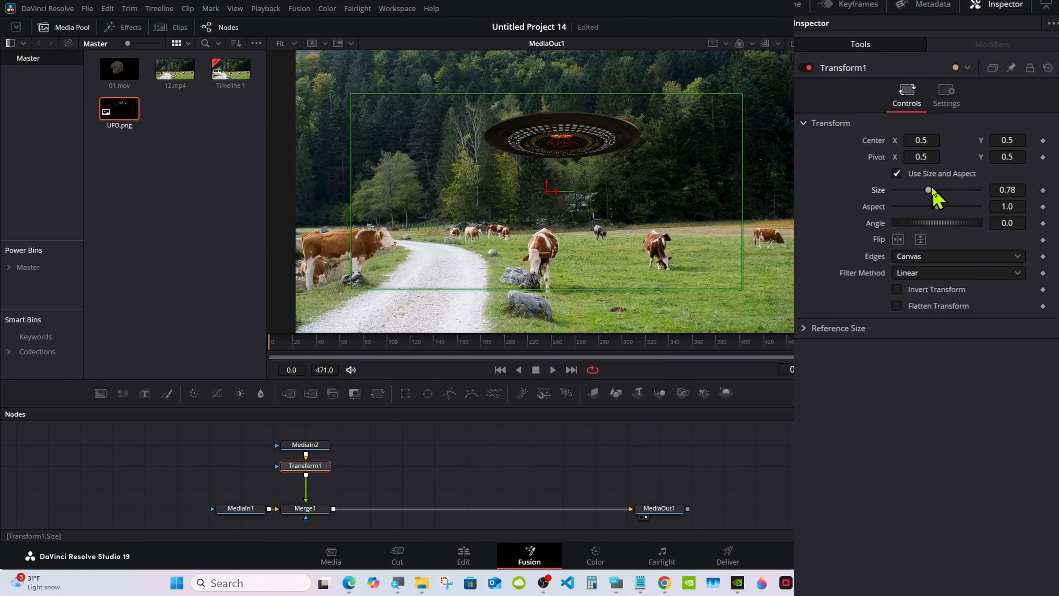
left_click_drag(931, 191, 924, 189)
left_click_drag(994, 139, 972, 144)
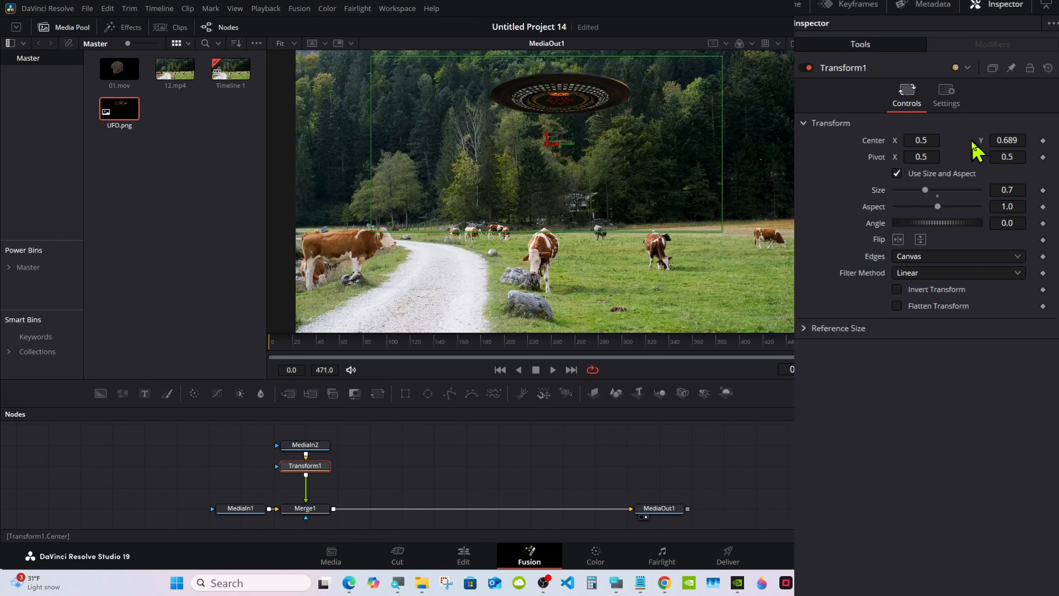
Step: At frame 40, set the UFO Transform's Center X to 1.148 and keyframe the Center
left_click(327, 343)
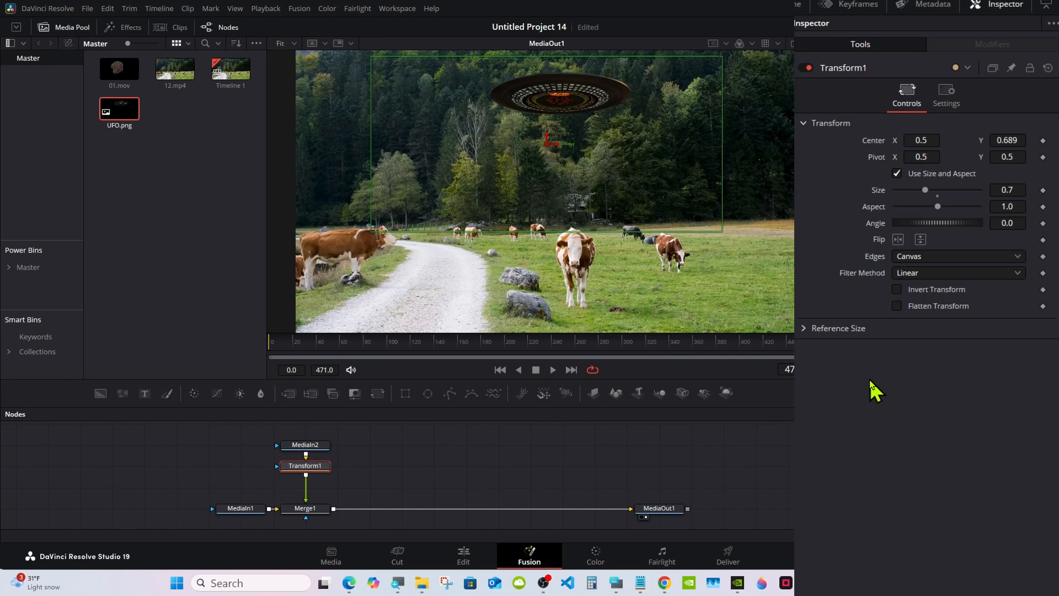
mouse_move(327, 346)
left_mouse_down()
mouse_move(366, 345)
mouse_move(320, 350)
left_mouse_up()
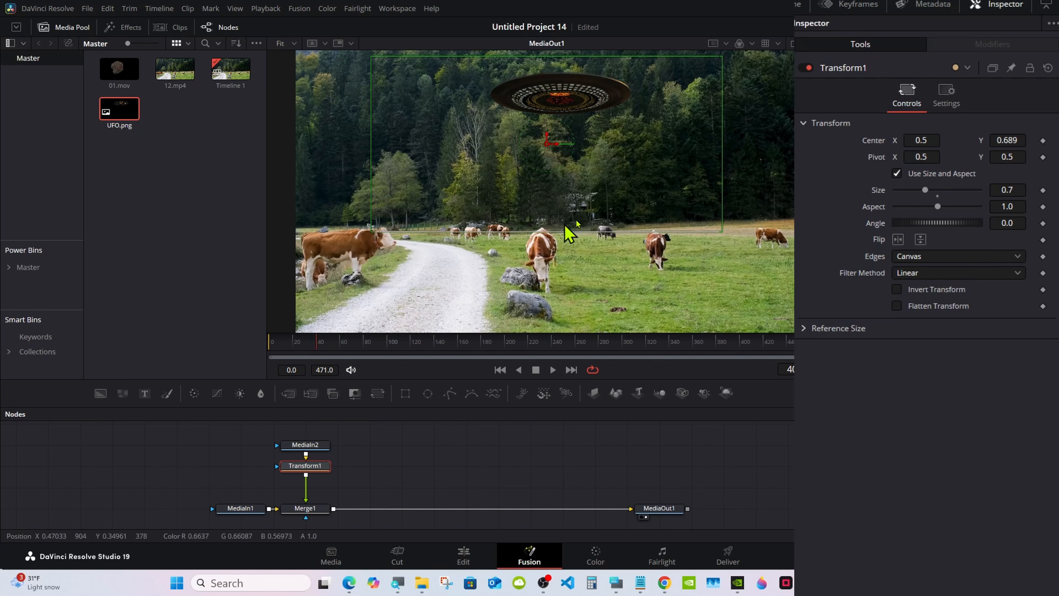
mouse_move(921, 140)
left_mouse_down()
mouse_move(956, 139)
mouse_move(922, 134)
left_mouse_up()
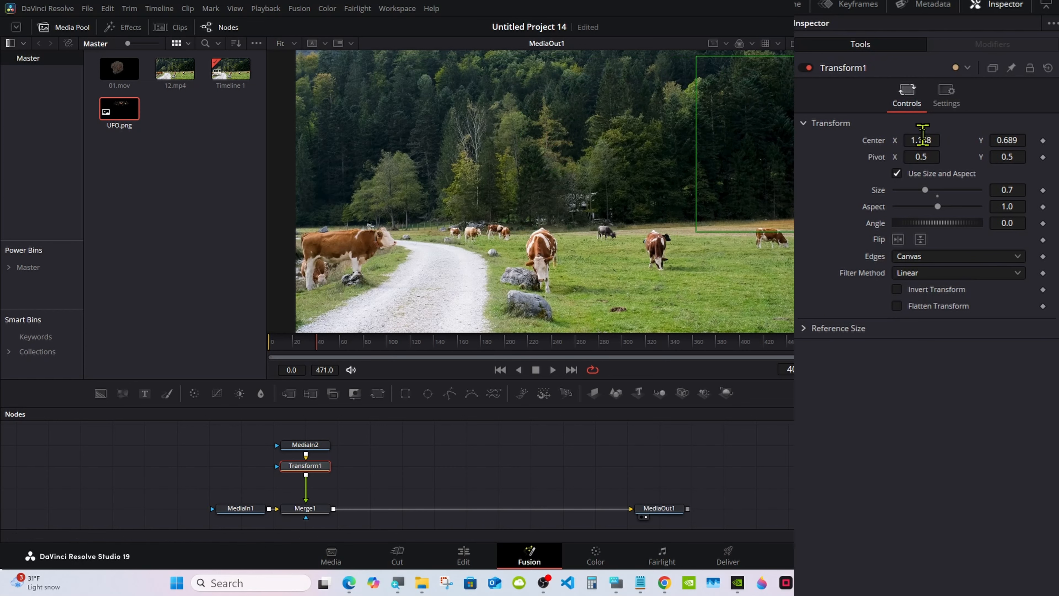
left_click(1042, 141)
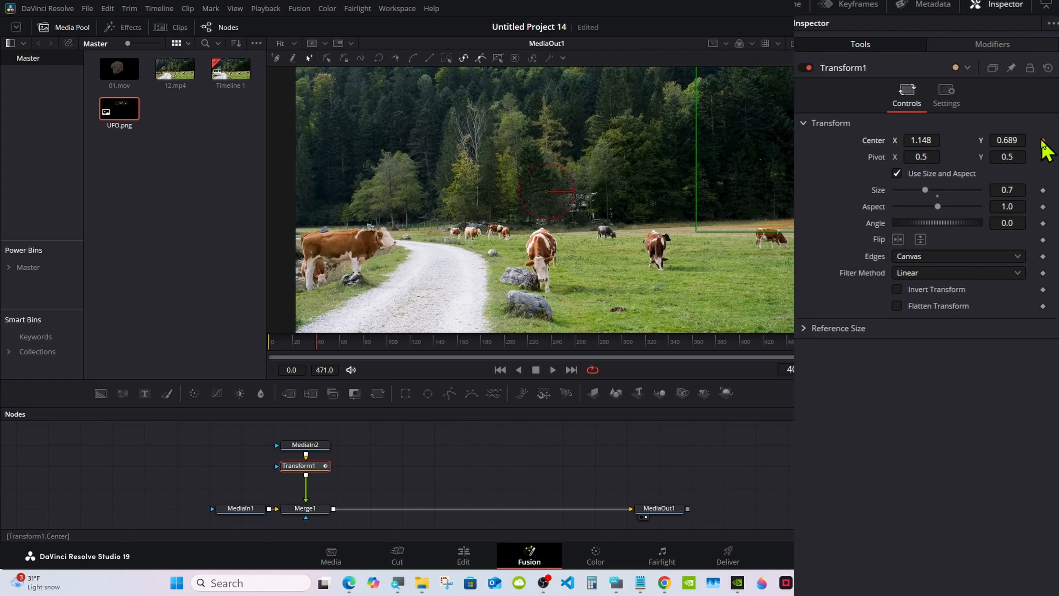
Step: Keyframe the UFO's Center at X 0.496, Y 0.428 on frame 100 and hold that position at frame 140
left_click_drag(351, 348, 387, 345)
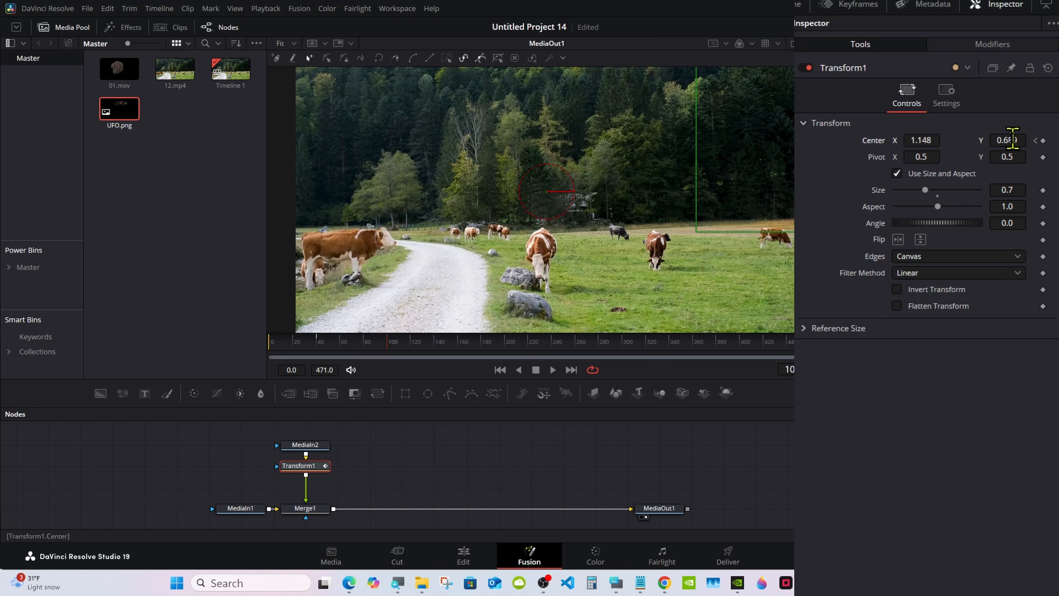
mouse_move(1011, 140)
left_mouse_down()
mouse_move(946, 140)
mouse_move(999, 140)
left_mouse_up()
left_click_drag(930, 140, 666, 140)
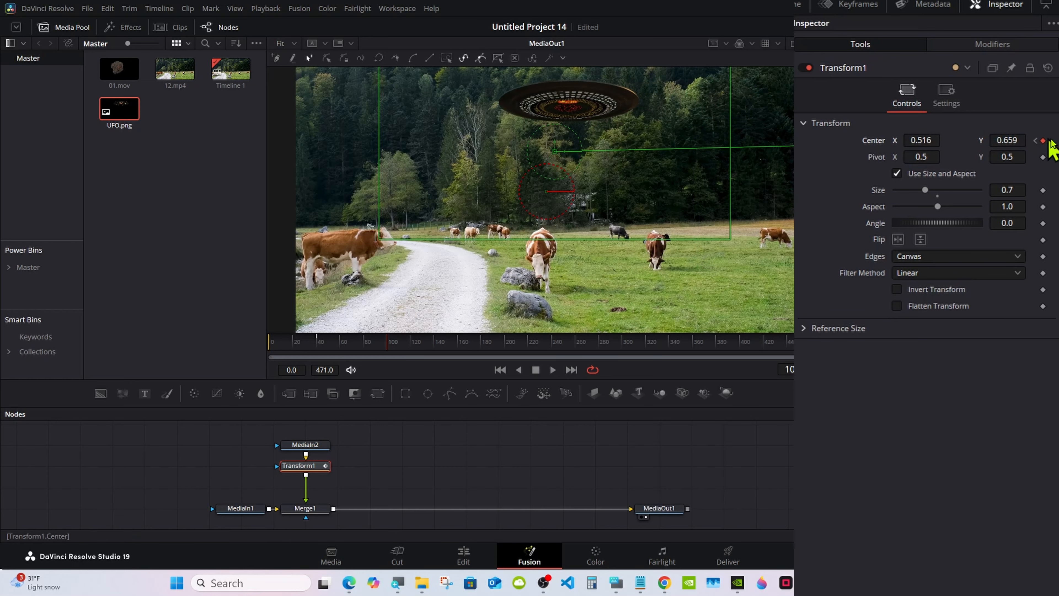
left_click_drag(1012, 140, 916, 140)
left_click_drag(417, 346, 434, 345)
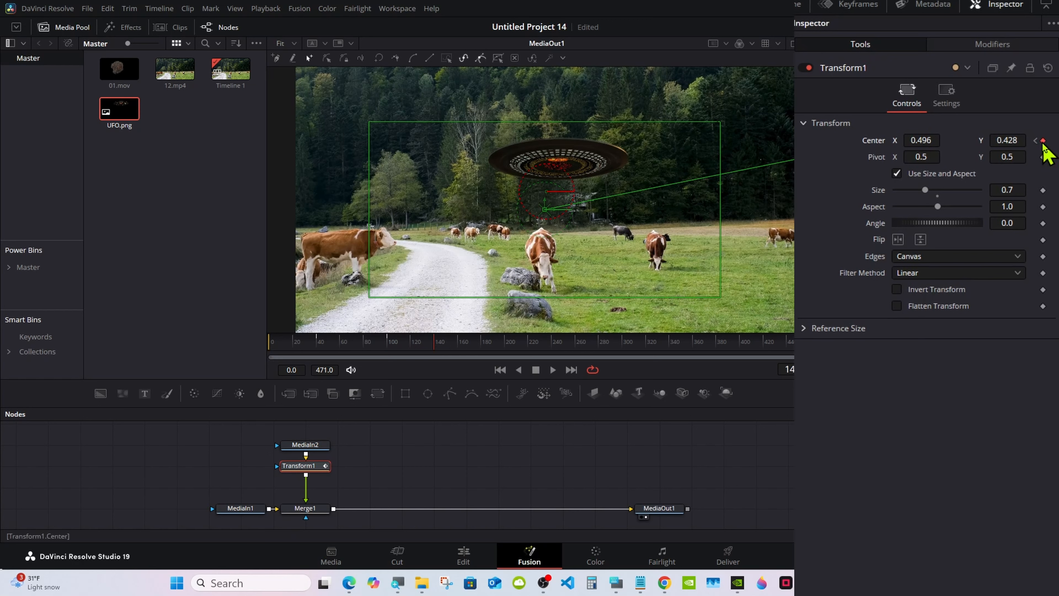
Step: At frame 180, set the UFO's Center to X 0.179, Y 0.631 and preview the animation
left_click_drag(450, 348, 481, 347)
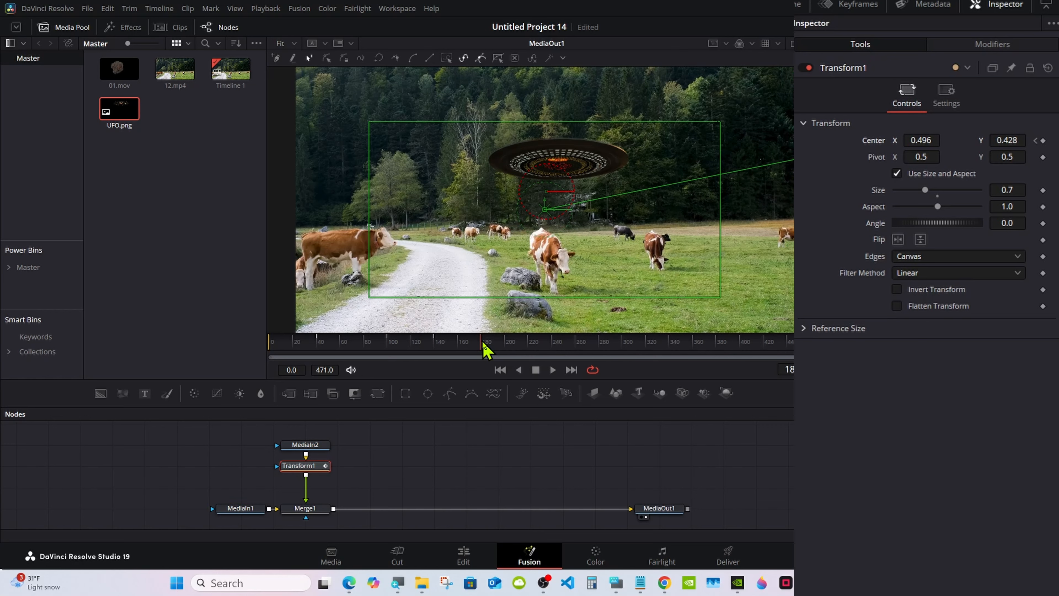
left_click_drag(921, 141, 877, 140)
left_click_drag(1005, 140, 1038, 140)
left_click_drag(931, 138, 928, 138)
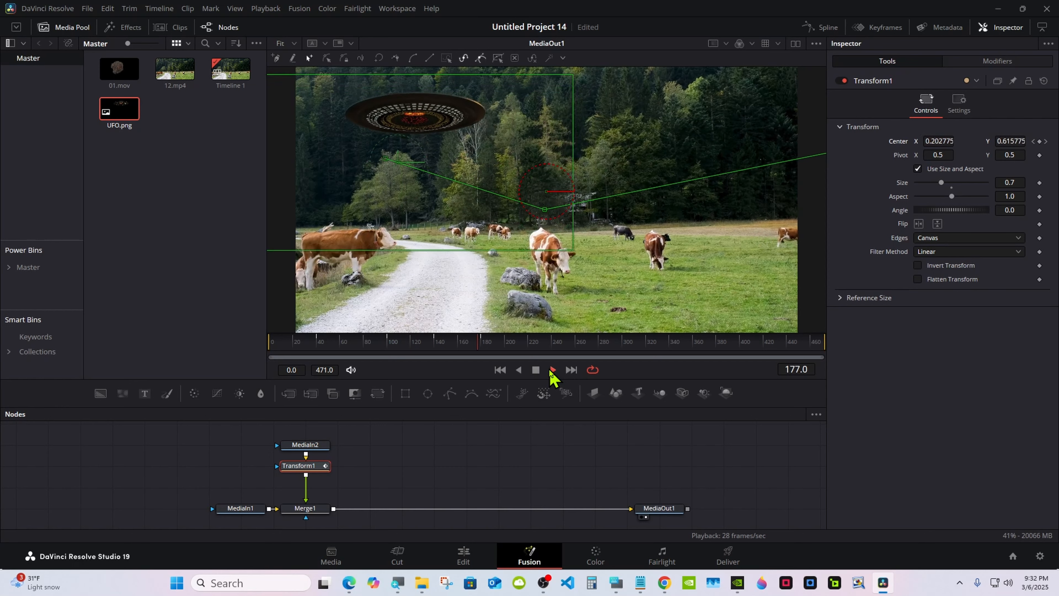
left_click(537, 370)
Step: In the Spline editor, give all keyframes of Transform1's displacement curve flat tangents and easing
left_click(819, 27)
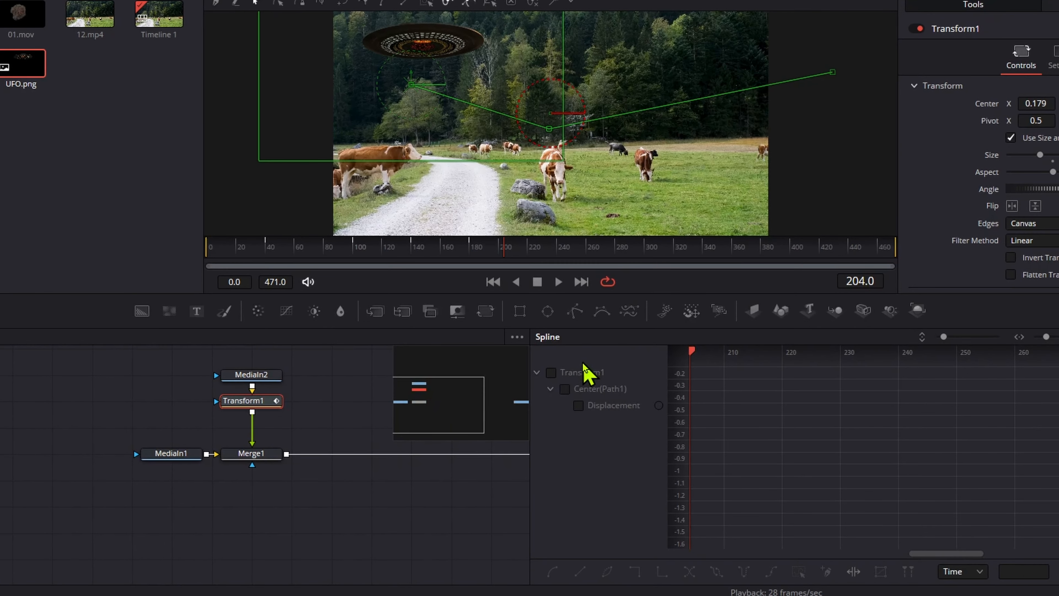
left_click(551, 373)
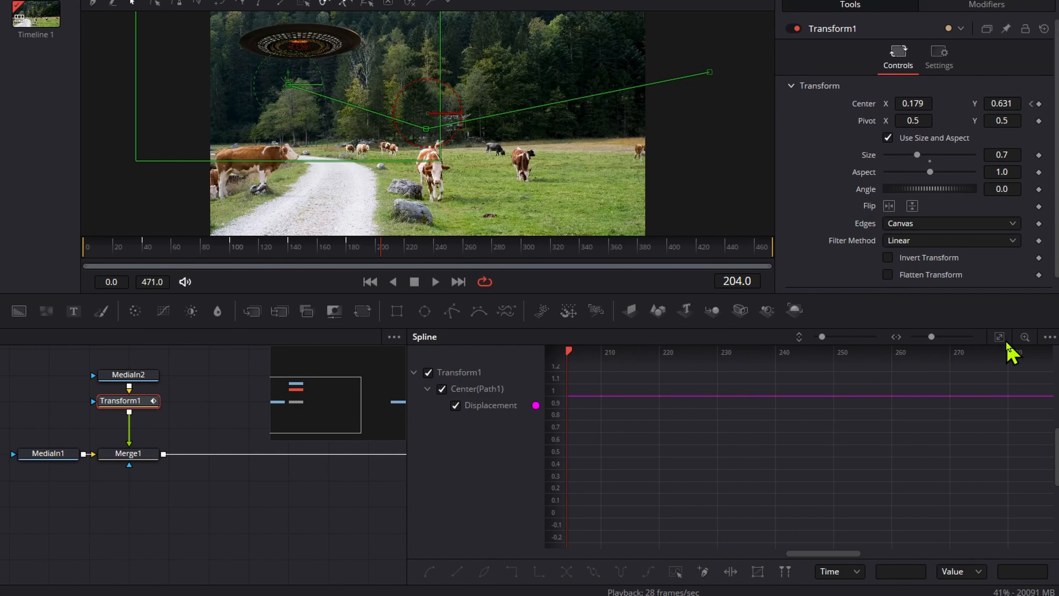
left_click(1005, 341)
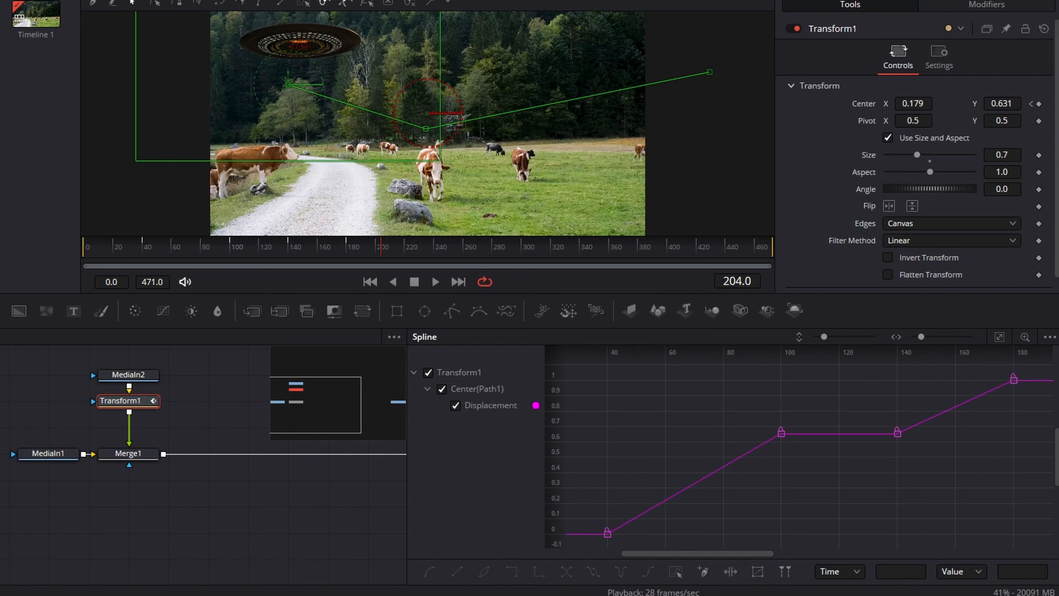
left_click_drag(811, 449, 98, 454)
left_click(676, 571)
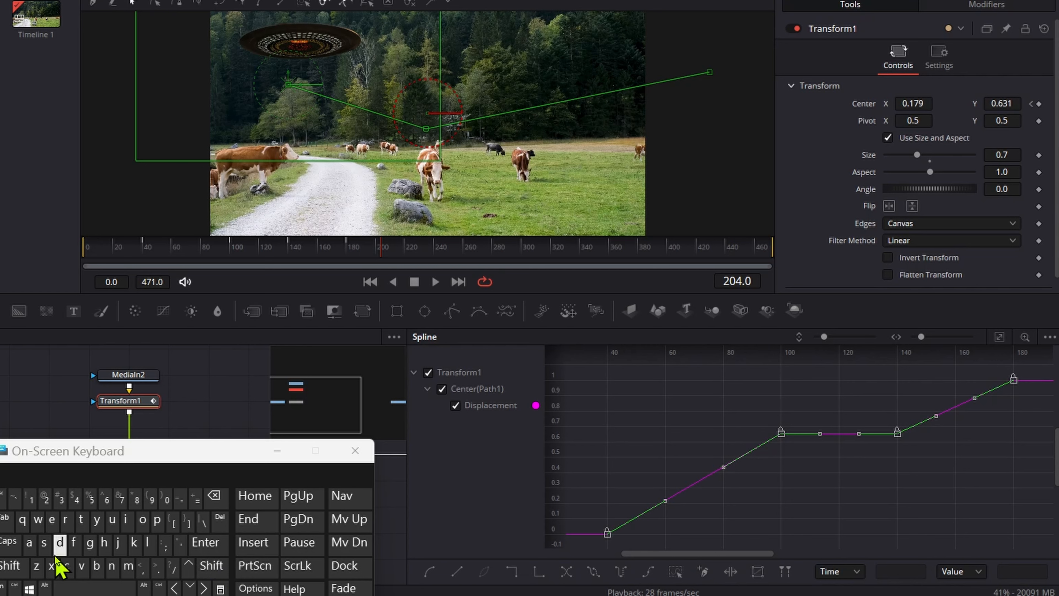
left_click(75, 547)
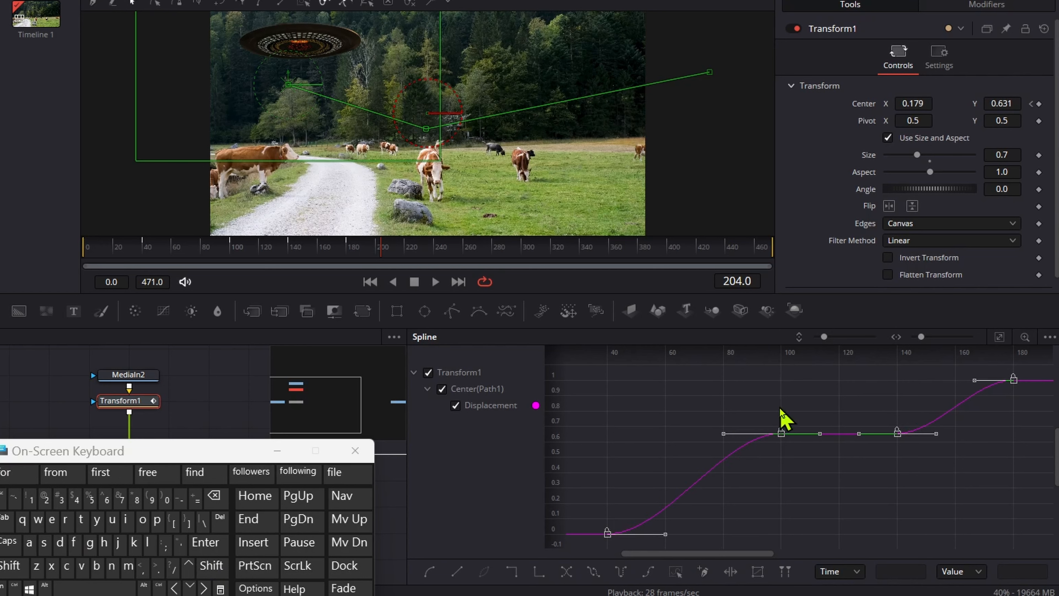
left_click(81, 520)
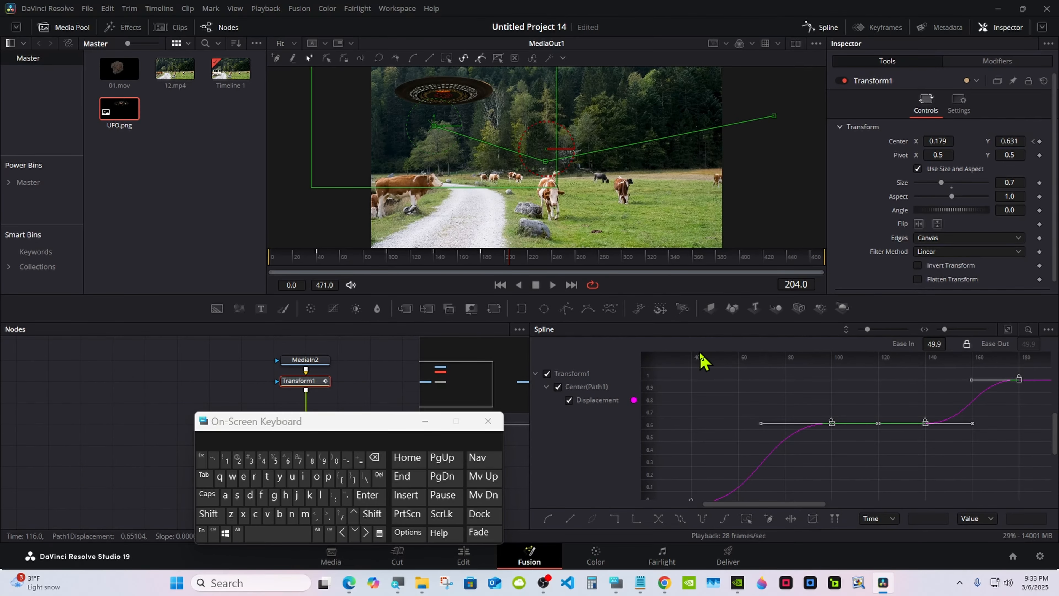
Step: Play back the eased UFO animation and close the Spline editor
left_click(548, 374)
left_click(553, 284)
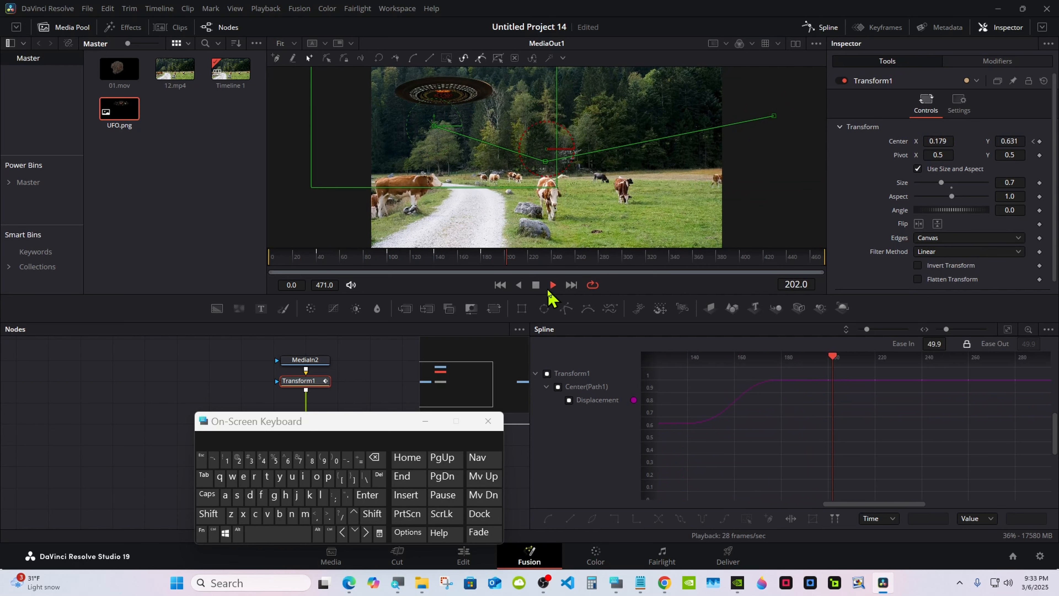
left_click(536, 286)
left_click(817, 27)
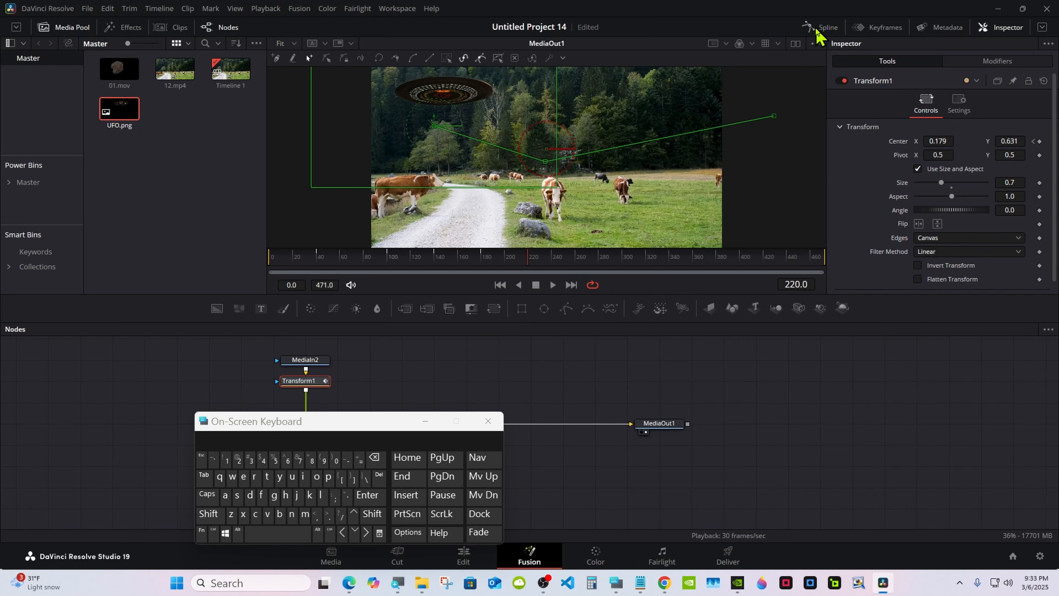
Step: Go to frame 180 and add an unconnected Polygon node beside the MediaIn2 node
left_click_drag(361, 413, 902, 386)
left_click_drag(433, 266, 485, 264)
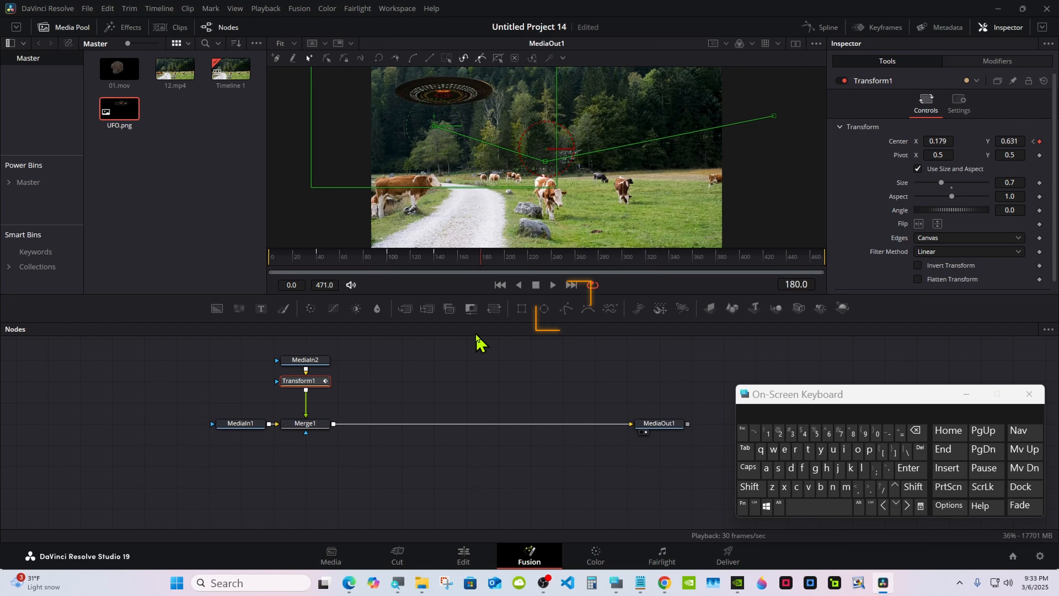
left_click_drag(567, 311, 399, 360)
Step: Insert a second Merge node between Merge1 and MediaOut1, leaving space after Merge1
left_click(308, 424)
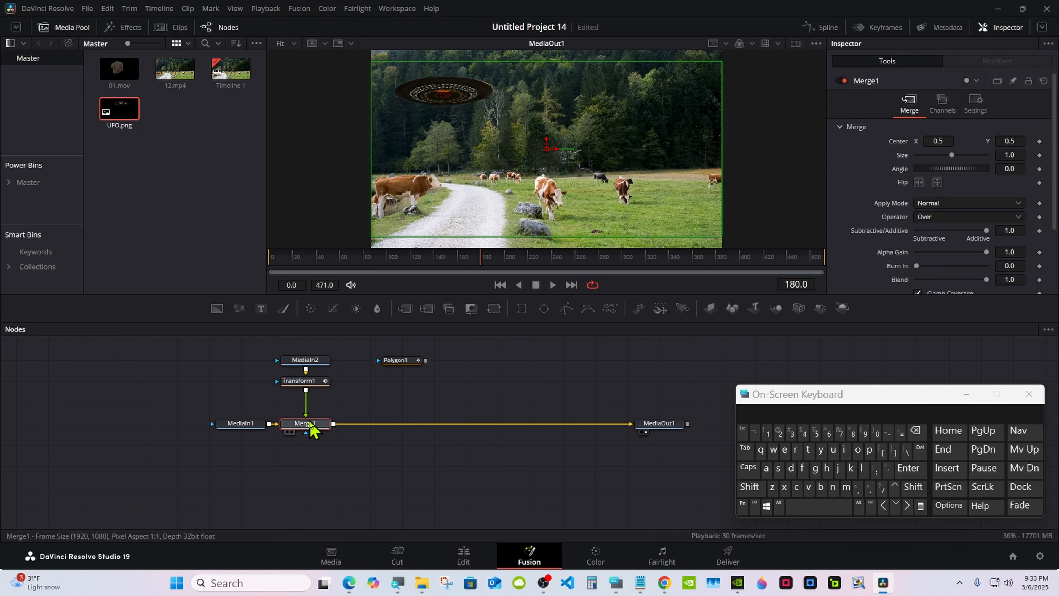
left_click(405, 318)
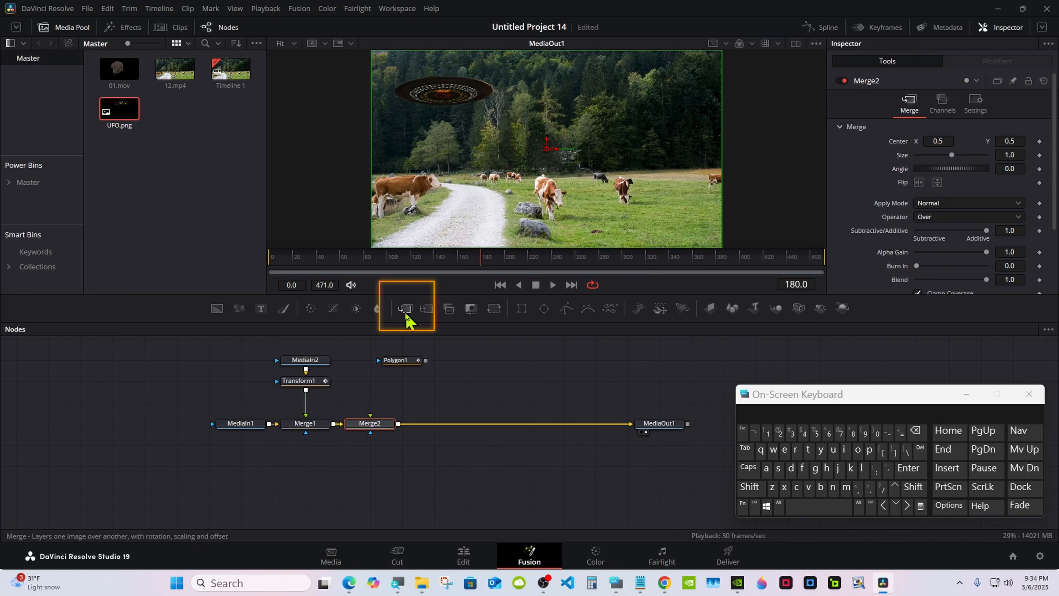
left_click_drag(371, 425, 403, 426)
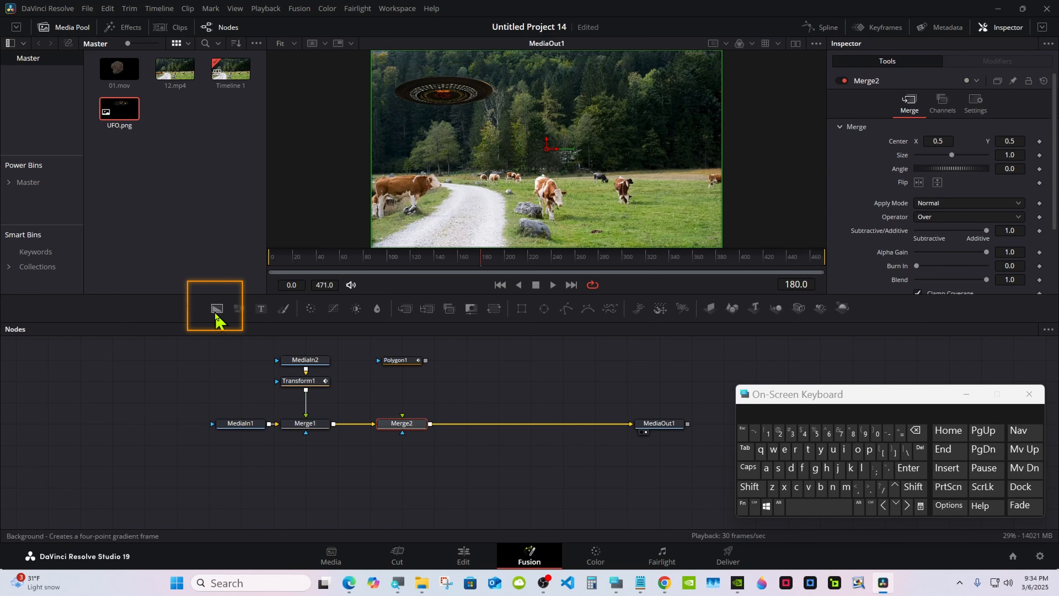
Step: Add a Background node to Merge2's foreground, masked by Polygon1, and set its Red value to 1.0
left_click_drag(215, 313, 405, 426)
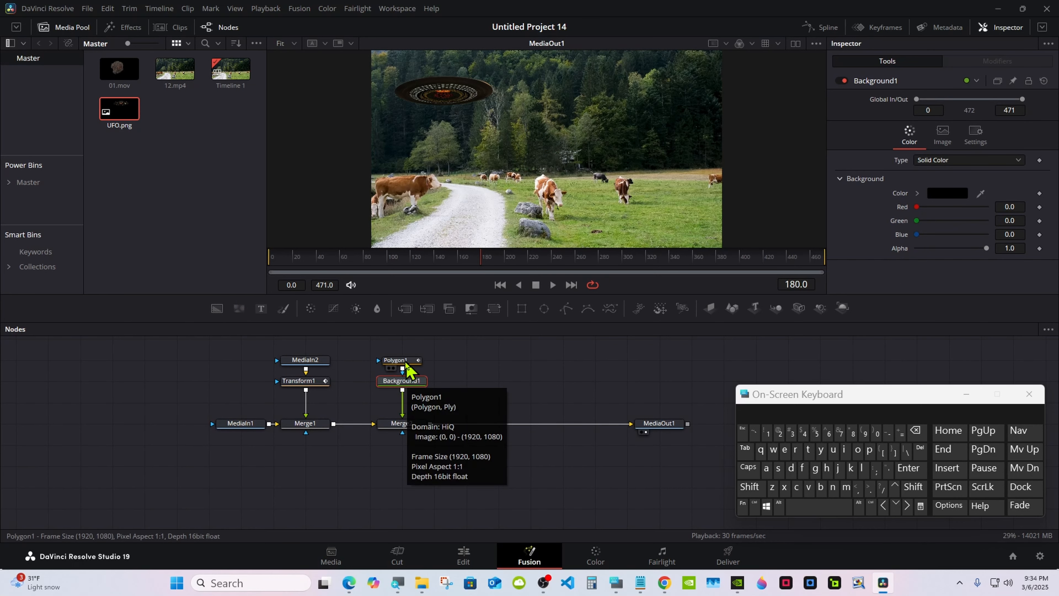
left_click_drag(915, 207, 984, 207)
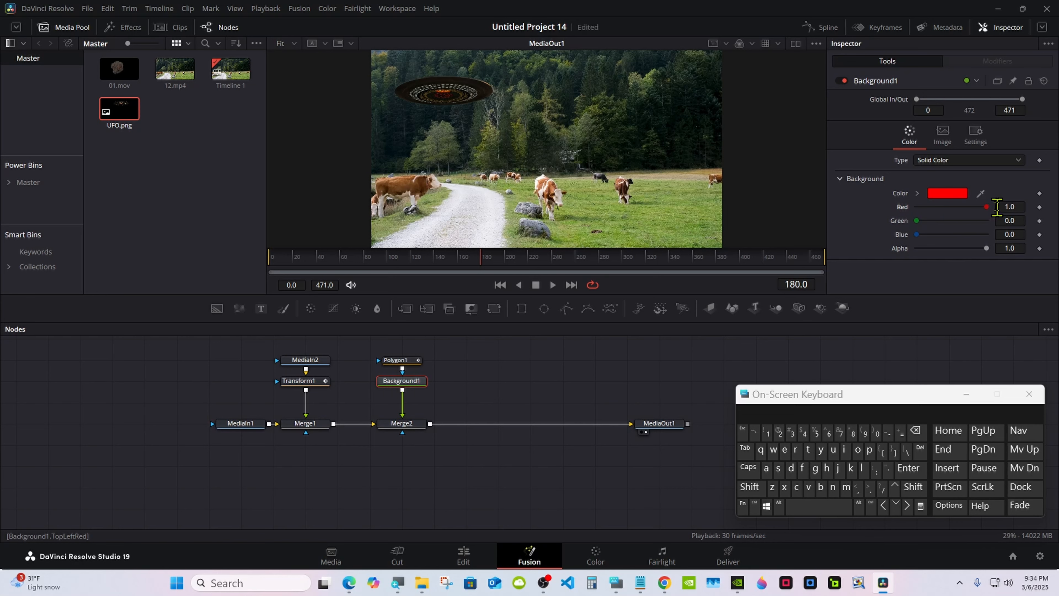
Step: Check the UFO's Transform1 motion path and keyframes around frame 180, moving the playhead on to frame 200
left_click(408, 360)
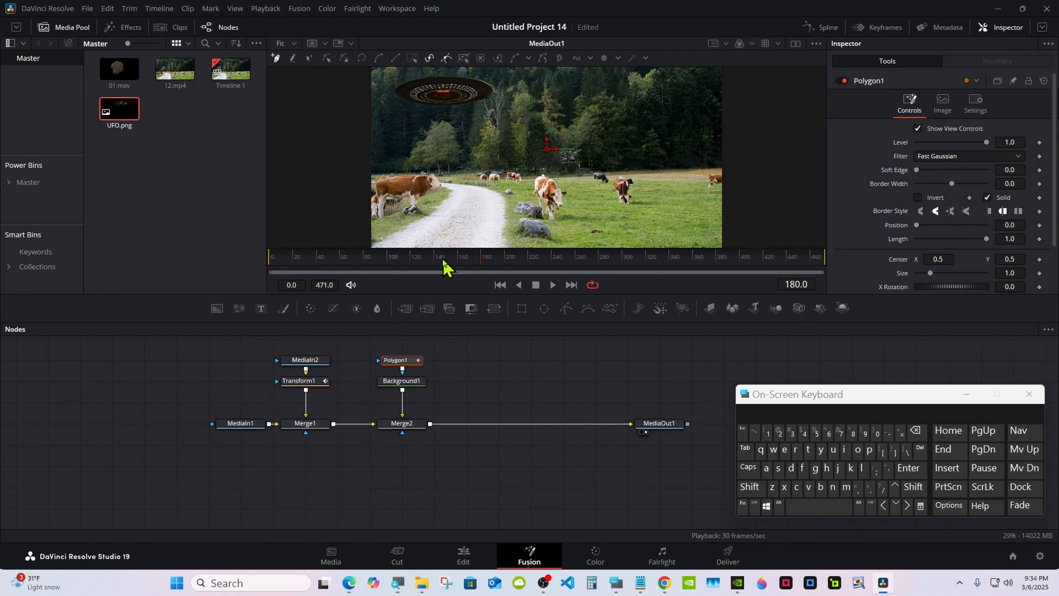
left_click(308, 360)
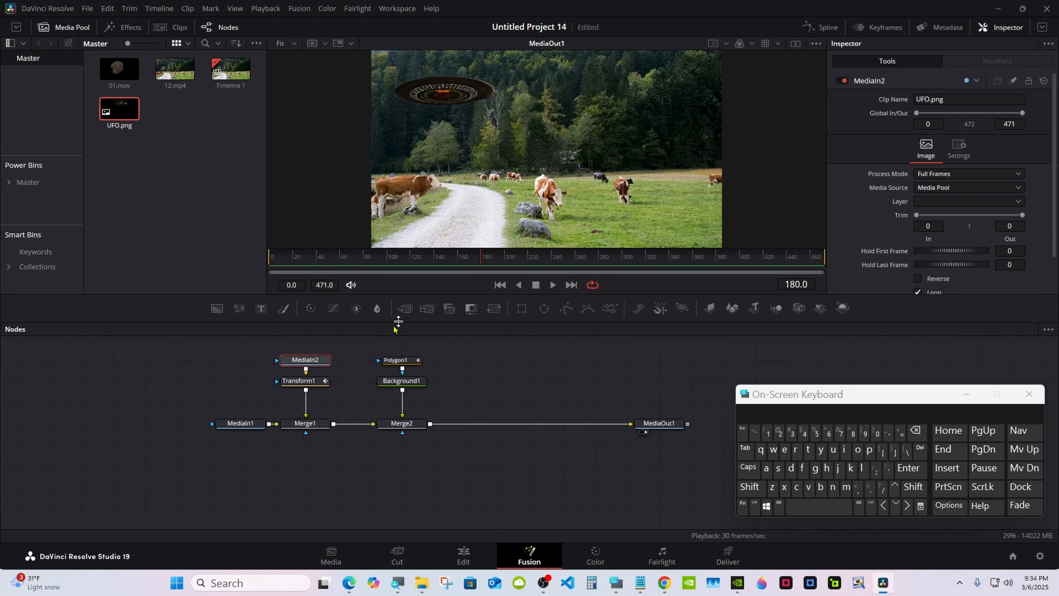
left_click(314, 381)
left_click_drag(480, 266, 485, 264)
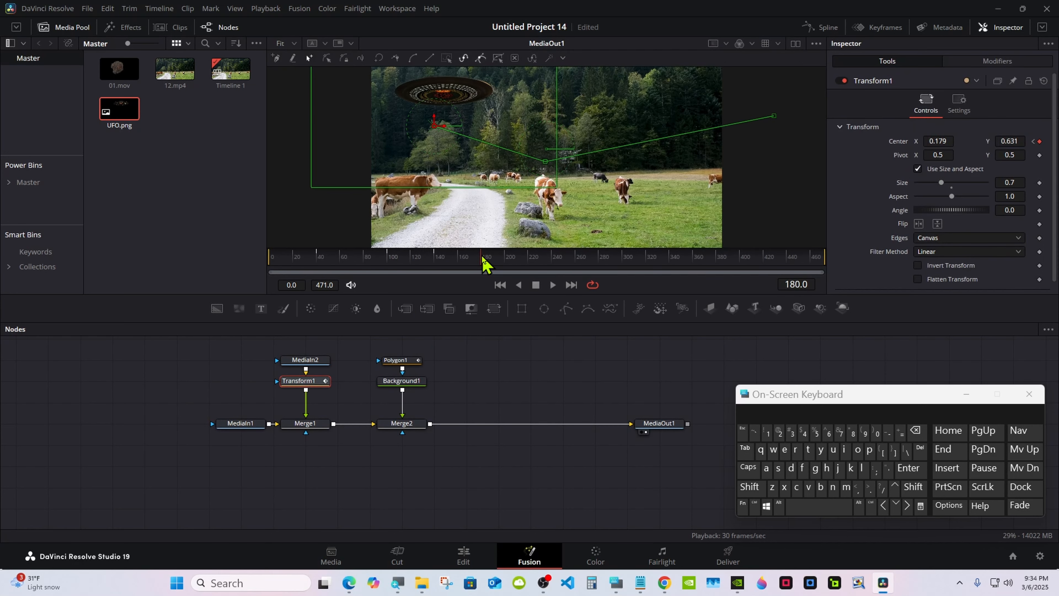
left_click_drag(484, 264, 508, 264)
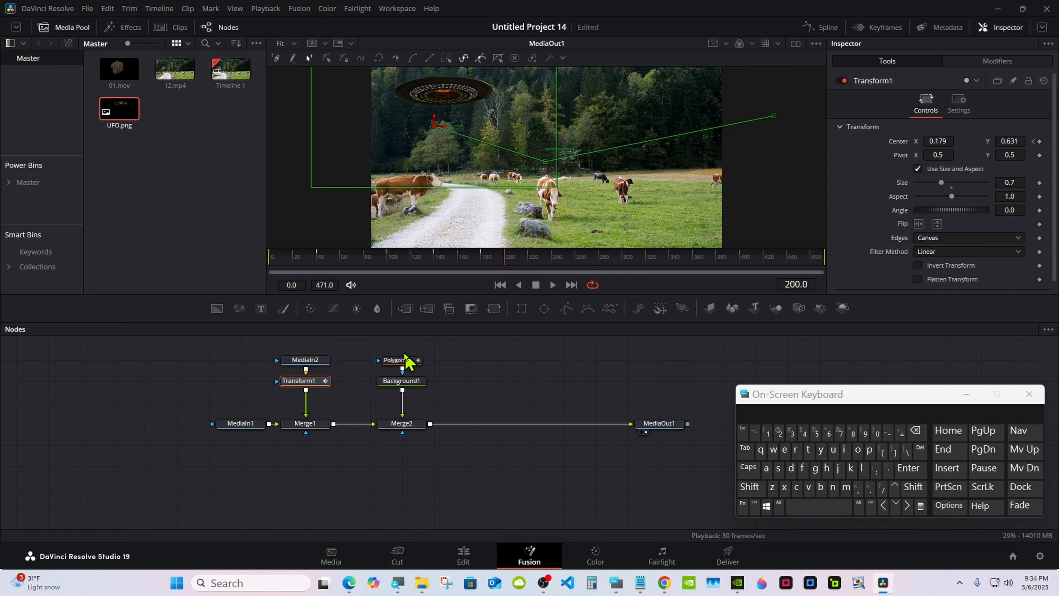
Step: Go to frame 220 and start drawing Polygon1's mask outline from the UFO's centre toward the brown cow in the right half of the pasture
left_click(408, 360)
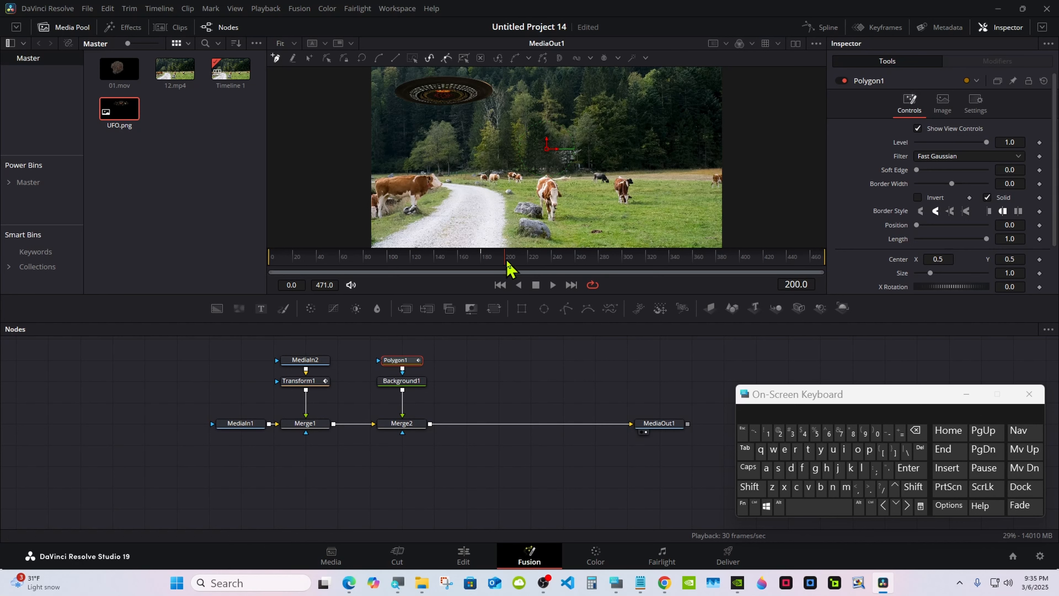
left_click_drag(509, 266, 528, 260)
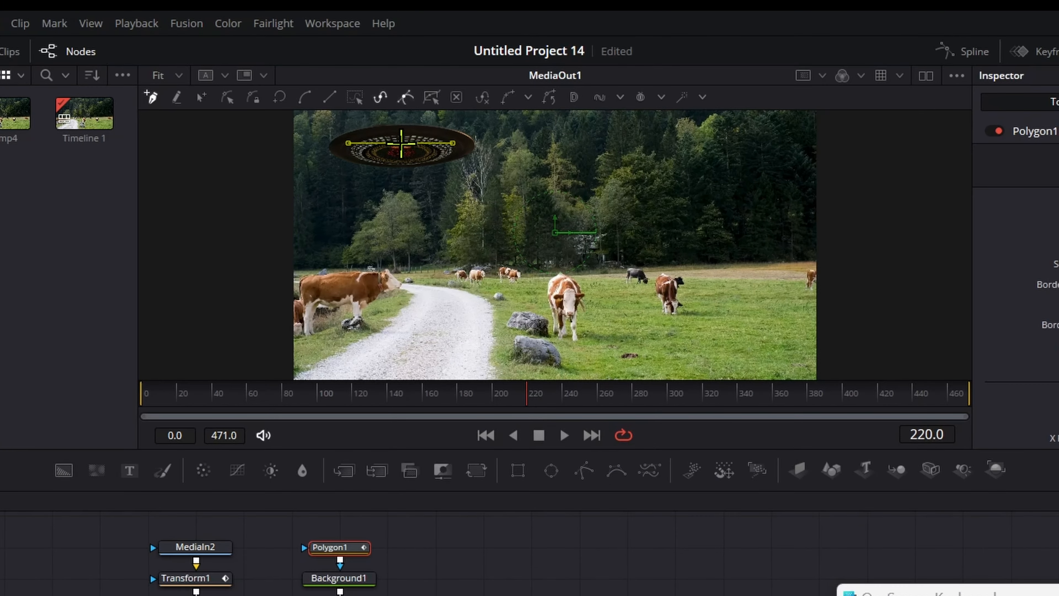
left_click_drag(401, 143, 664, 280)
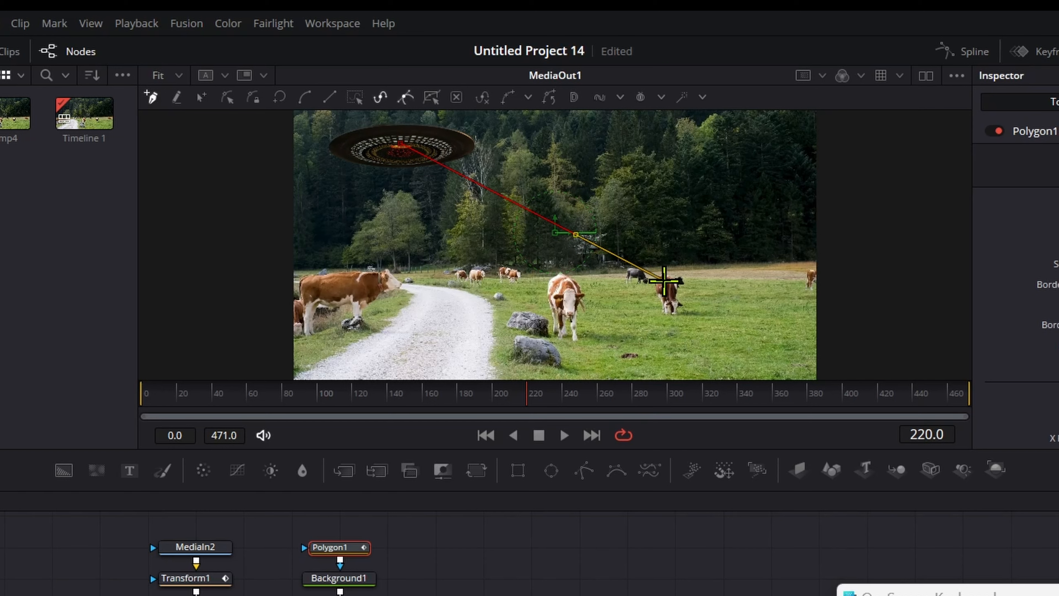
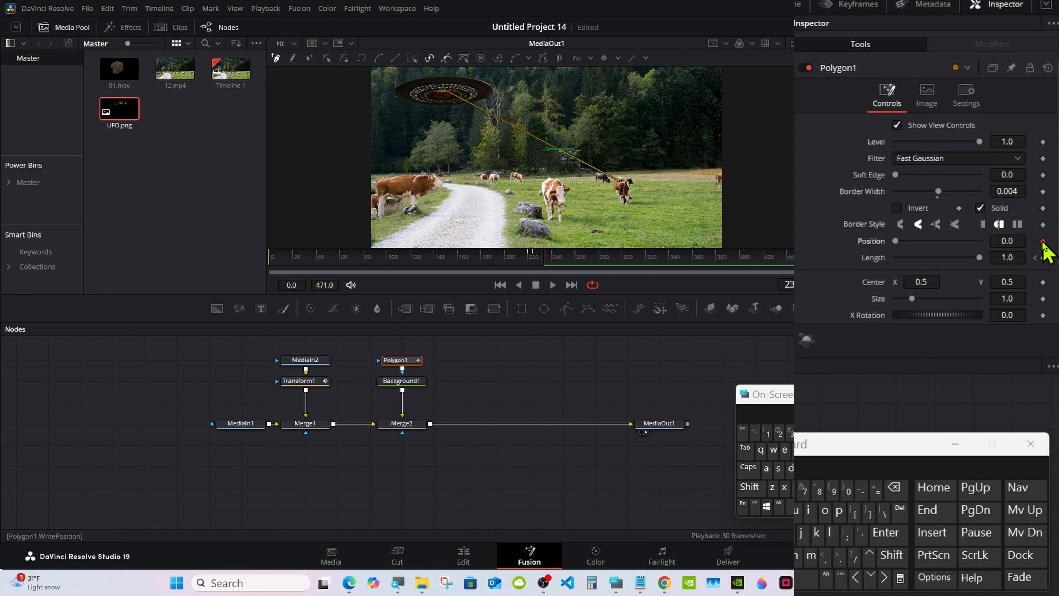
Step: Keyframe Polygon1's Position at 0.0 on the current frame, then set it to 1.0 at frame 238
left_click(1042, 241)
left_click(885, 579)
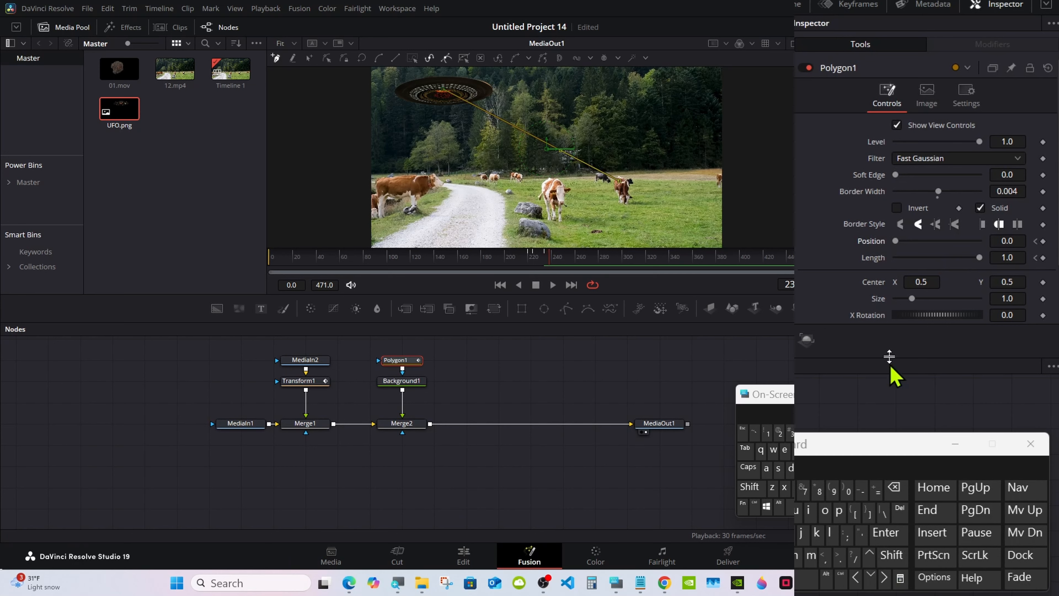
left_click_drag(896, 242, 1010, 241)
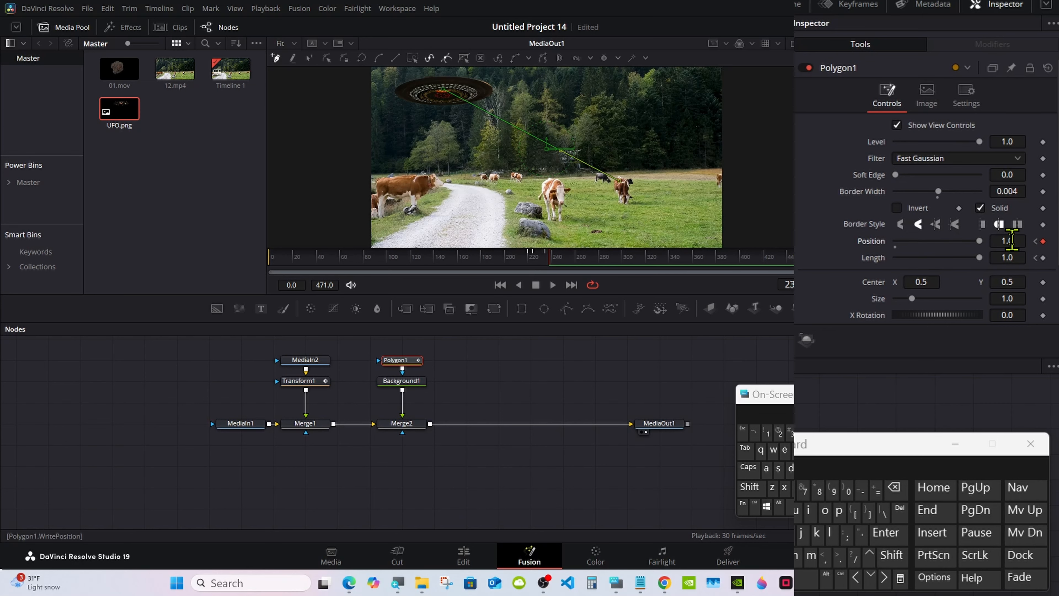
Step: Play the red beam animation from frame 208, stop past its end and select Polygon1 again
left_click(516, 258)
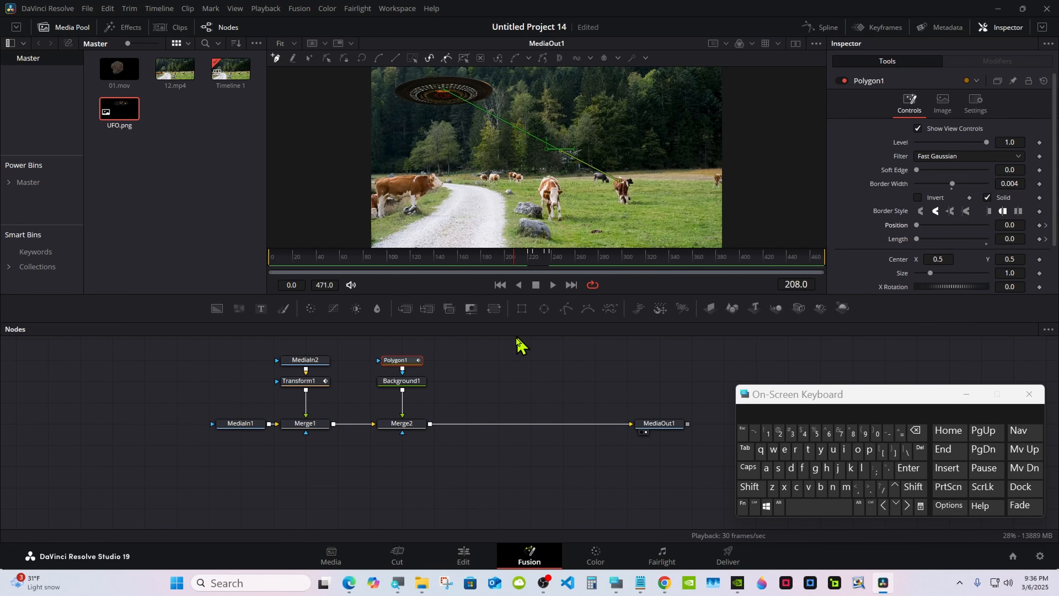
left_click(552, 285)
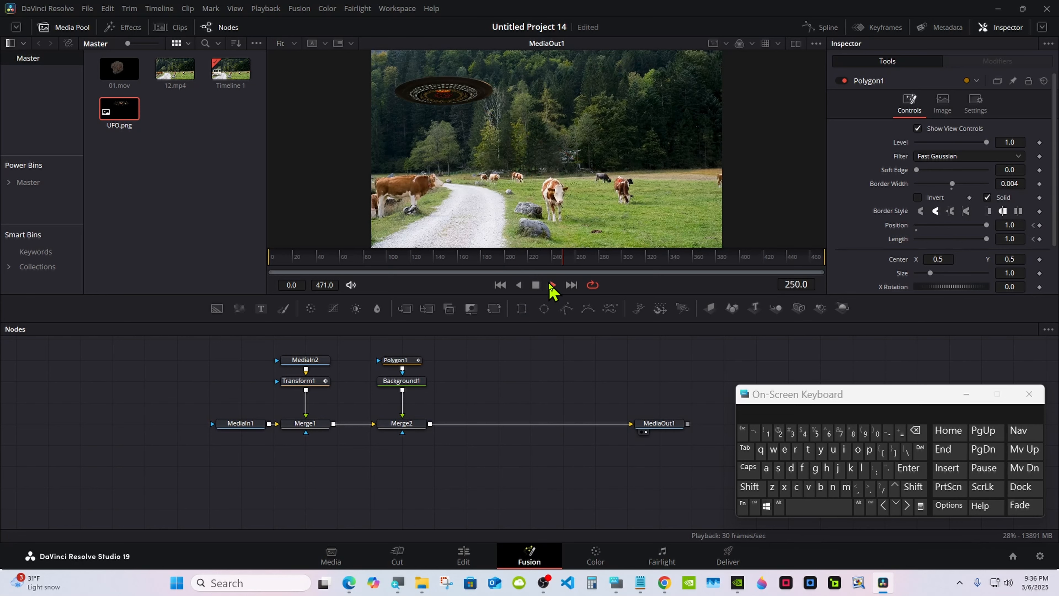
left_click(536, 284)
left_click(398, 360)
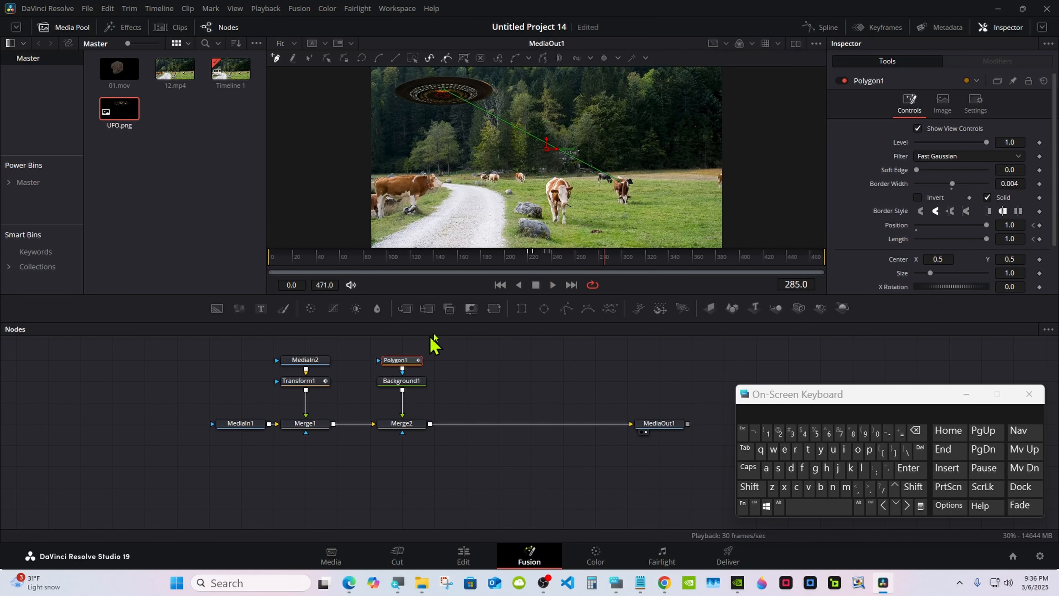
Step: Go to frame 238 and, on the Edit page, place 01.mov above 12.mp4 starting at about 00:00:07:28
left_click(550, 263)
key("Right")
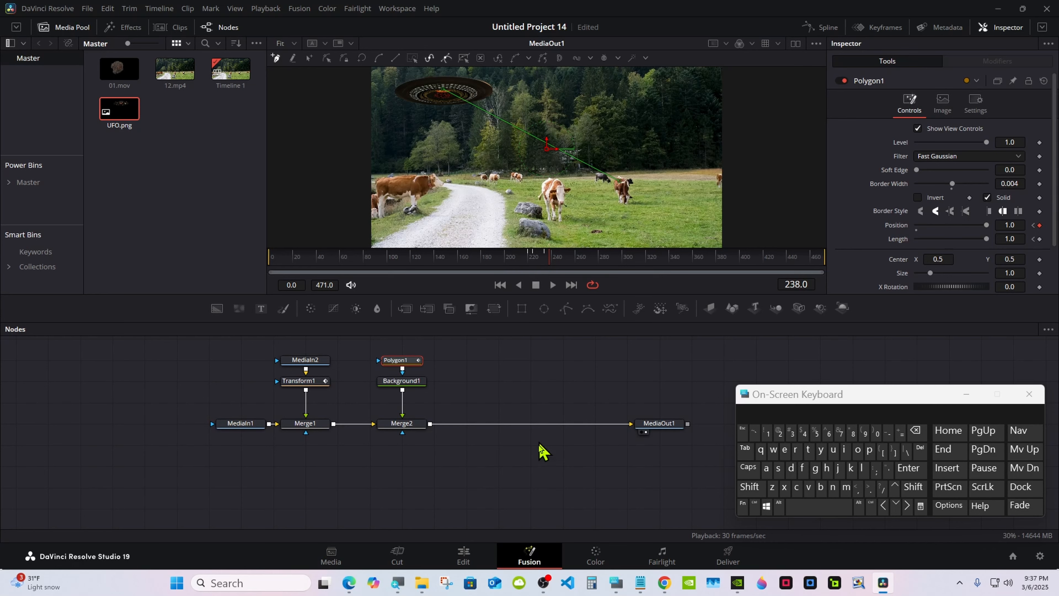
left_click(463, 556)
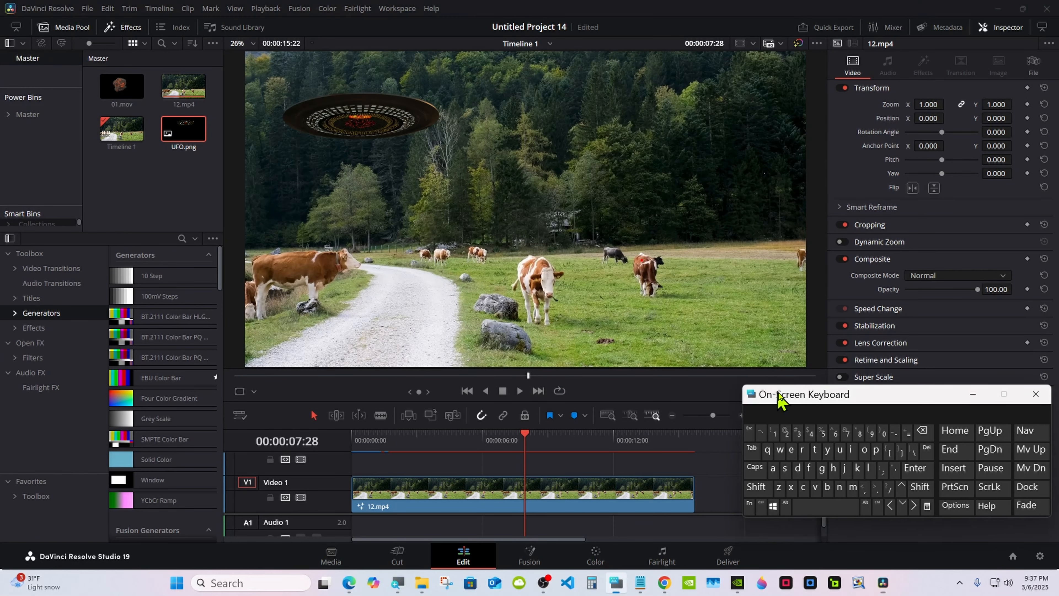
left_click_drag(780, 397, 829, 398)
left_click_drag(121, 85, 556, 474)
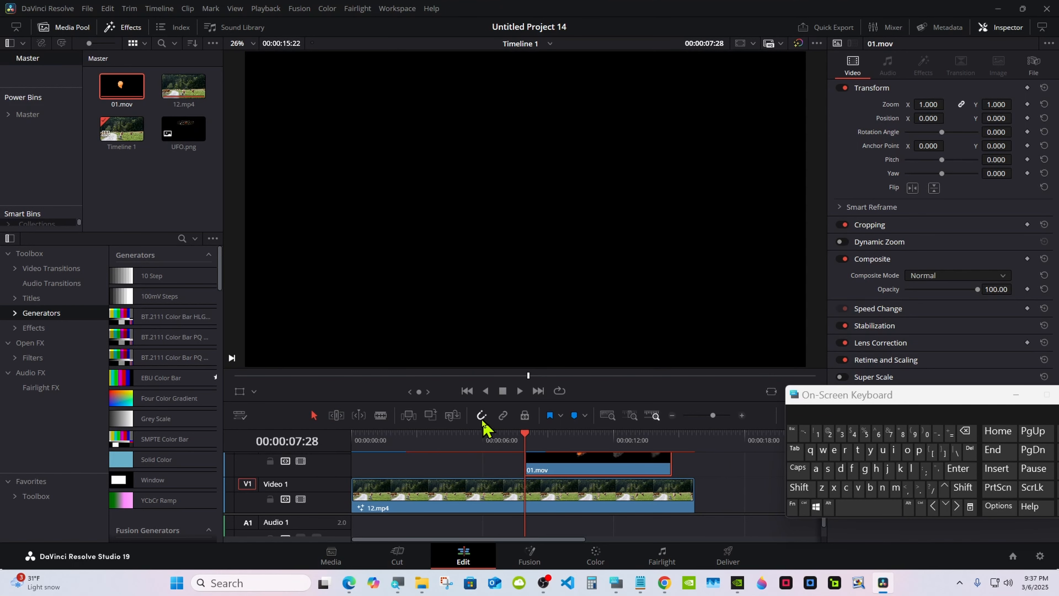
left_click(494, 434)
left_click_drag(528, 460, 524, 436)
Step: Play the timeline from 00:00:07:27 to check where the explosion appears relative to the beam
left_click(521, 435)
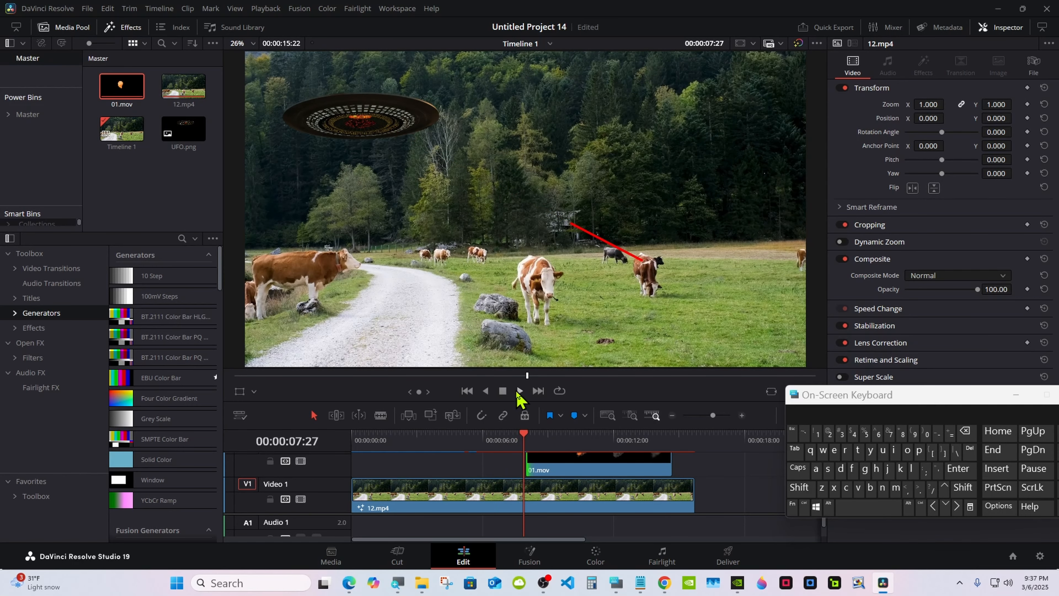
left_click(519, 391)
left_click(503, 391)
Step: At 00:00:08:19, set the 01.mov clip's Zoom to 0.800 and its Position to X 947, Y -578 over the targeted cow
left_click(540, 433)
left_click(577, 467)
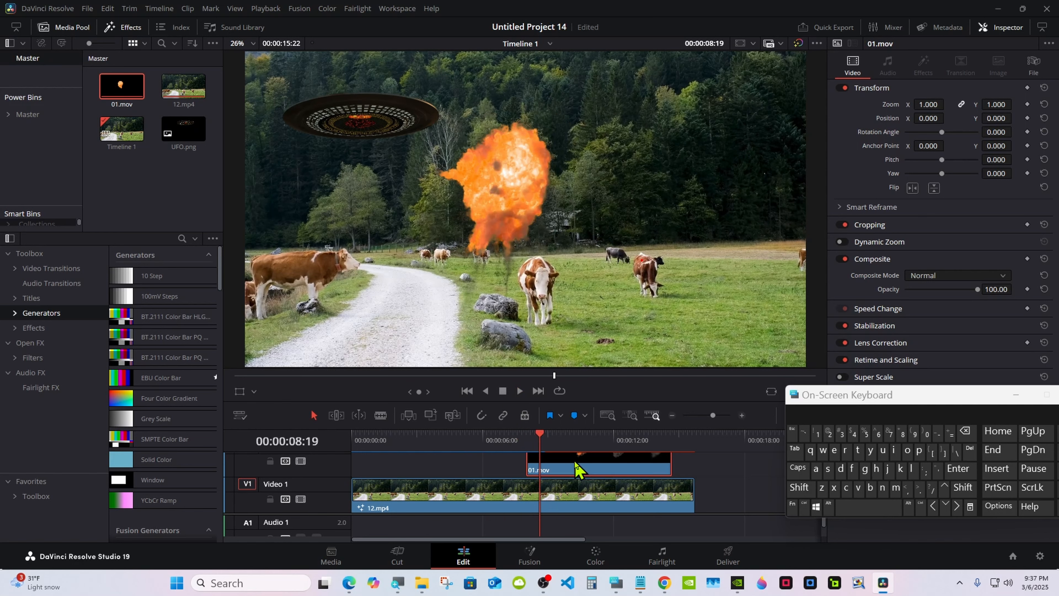
left_click_drag(925, 118, 1010, 118)
left_click_drag(927, 104, 918, 105)
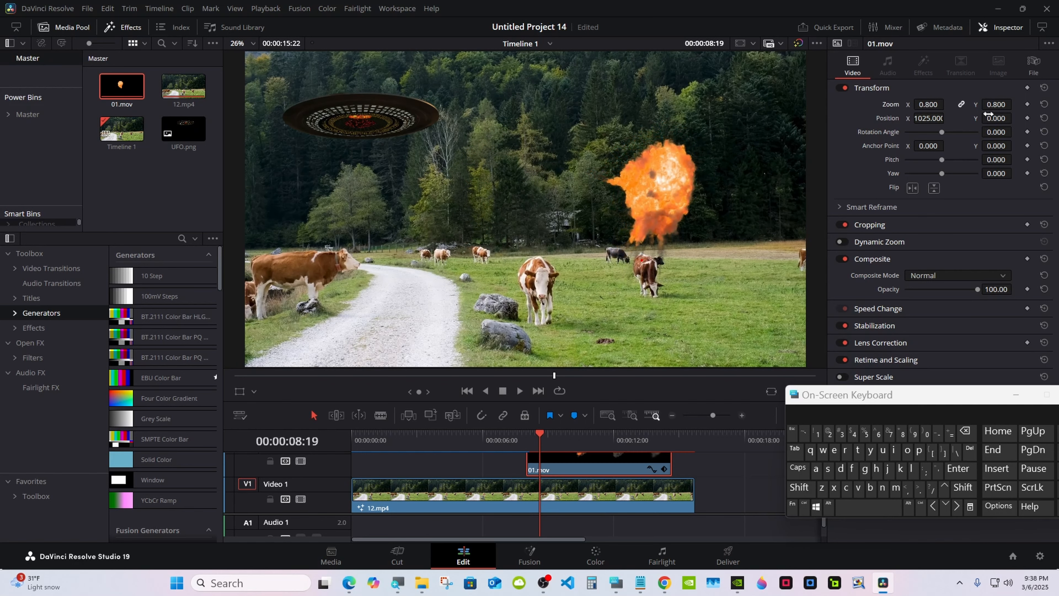
mouse_move(990, 118)
left_mouse_down()
mouse_move(922, 118)
mouse_move(990, 118)
left_mouse_up()
Step: Play the timeline from just before the explosion to review the beam, blast and smoke over the cow
left_click(529, 435)
left_click(526, 435)
left_click_drag(528, 442, 513, 439)
left_click(520, 390)
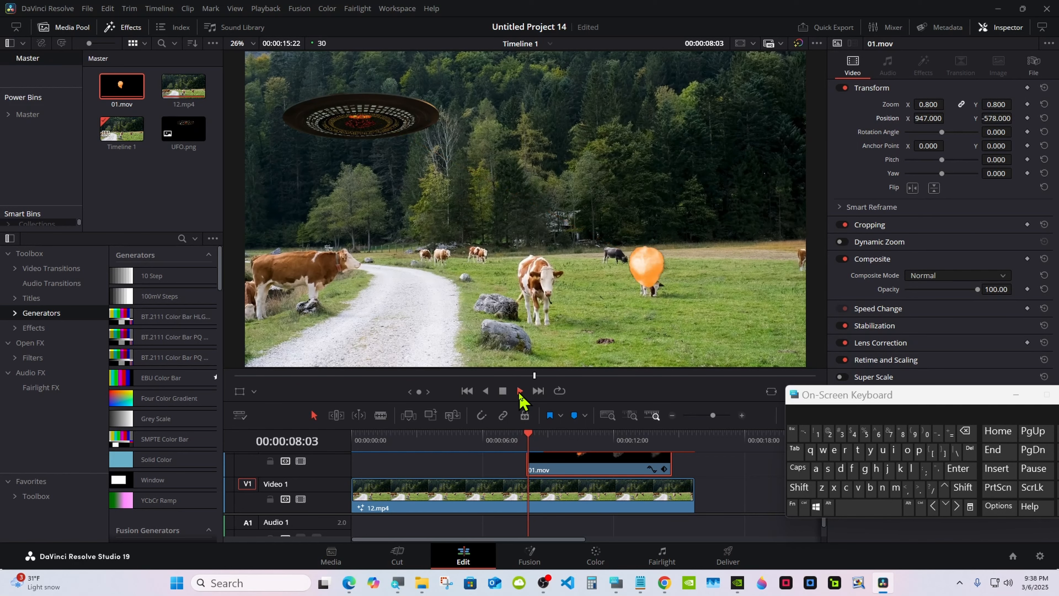
left_click(502, 392)
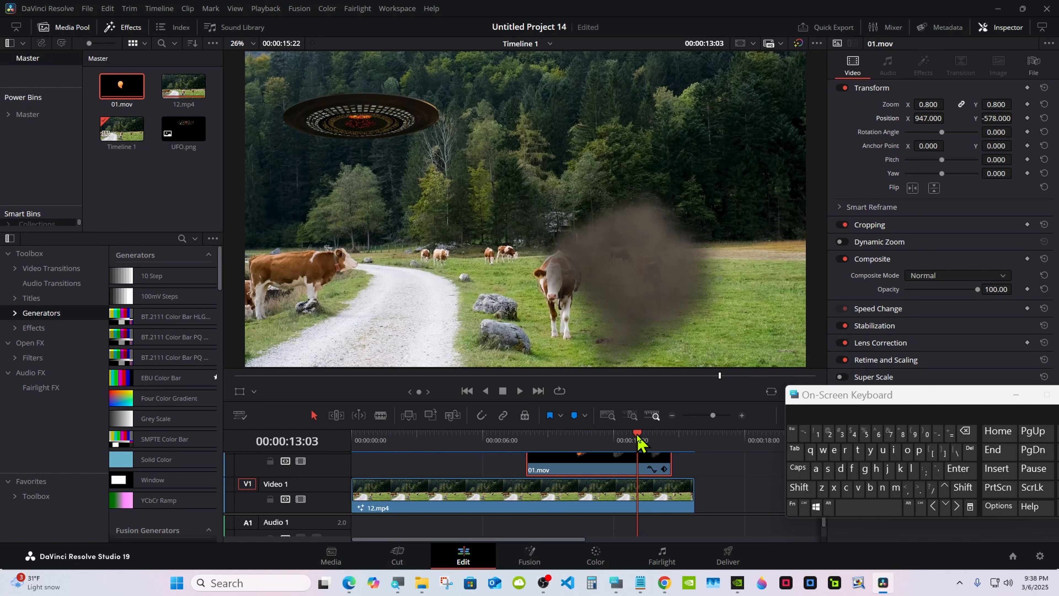
Step: Move the playhead to 00:00:12:29, select 12.mp4, and lock and disable the explosion's video track
left_click_drag(637, 437, 635, 436)
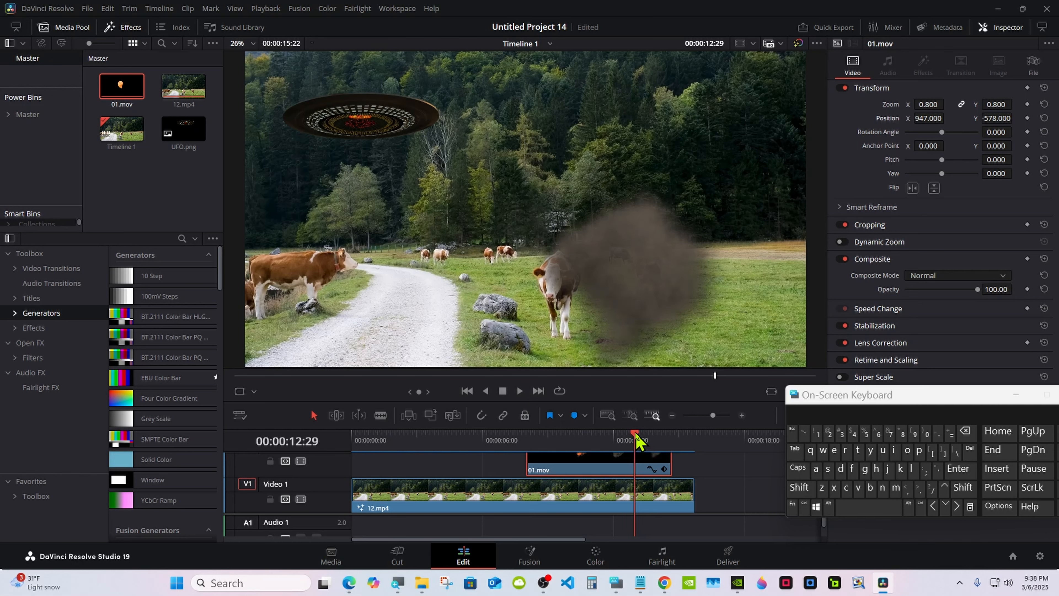
left_click(644, 492)
left_click(271, 461)
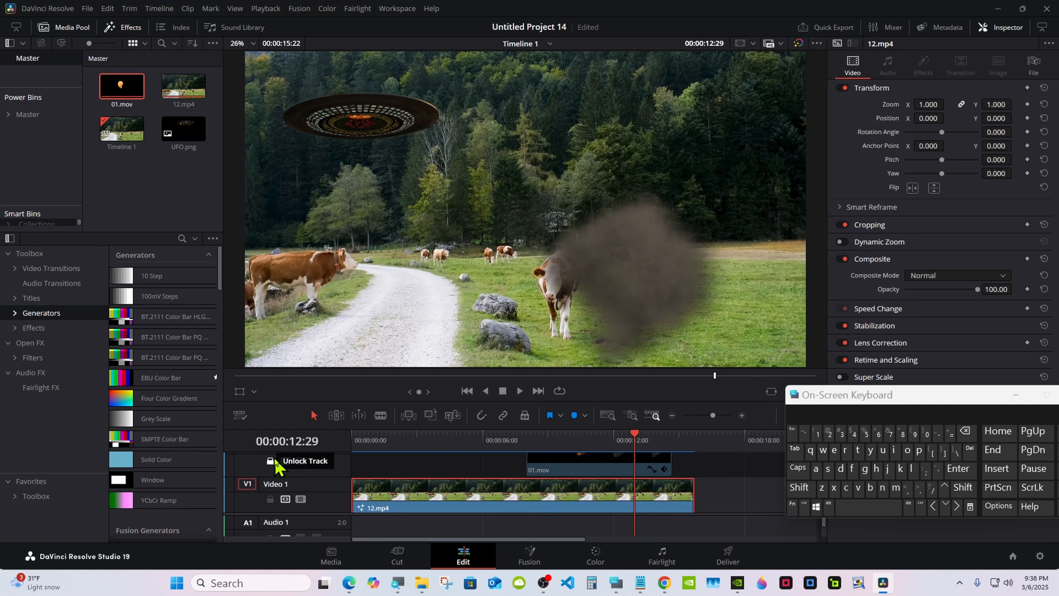
left_click(300, 460)
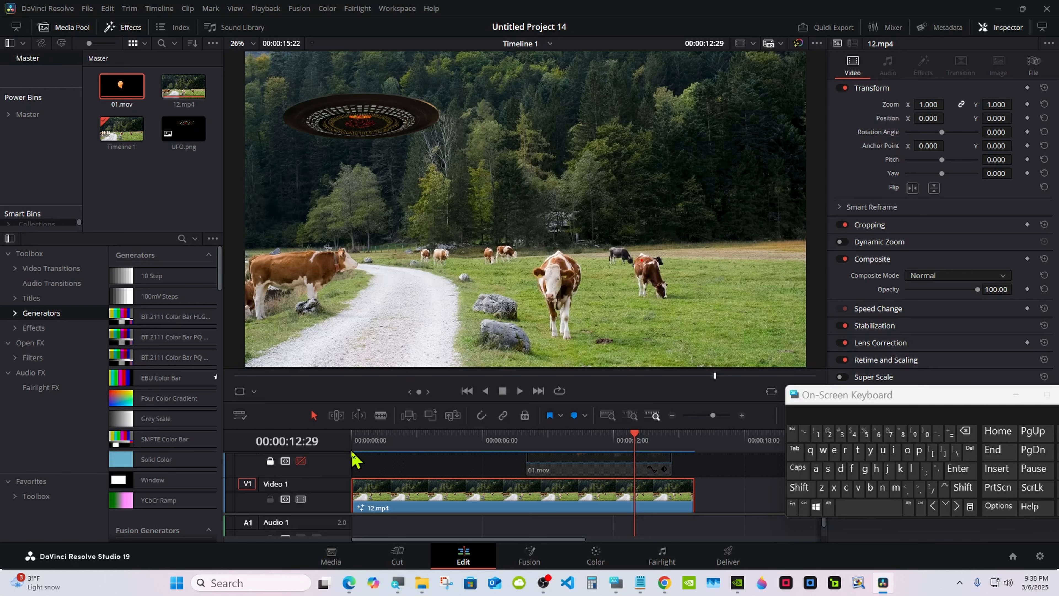
Step: Split 12.mp4 at 00:00:12:29 and convert its second part into a compound clip with the default name
left_click(804, 505)
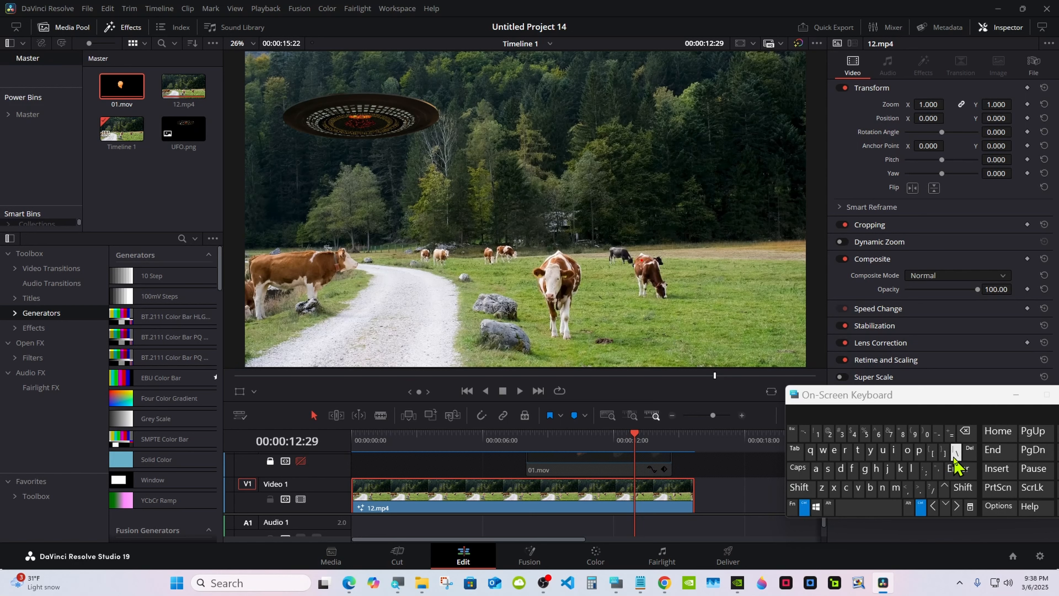
left_click(955, 450)
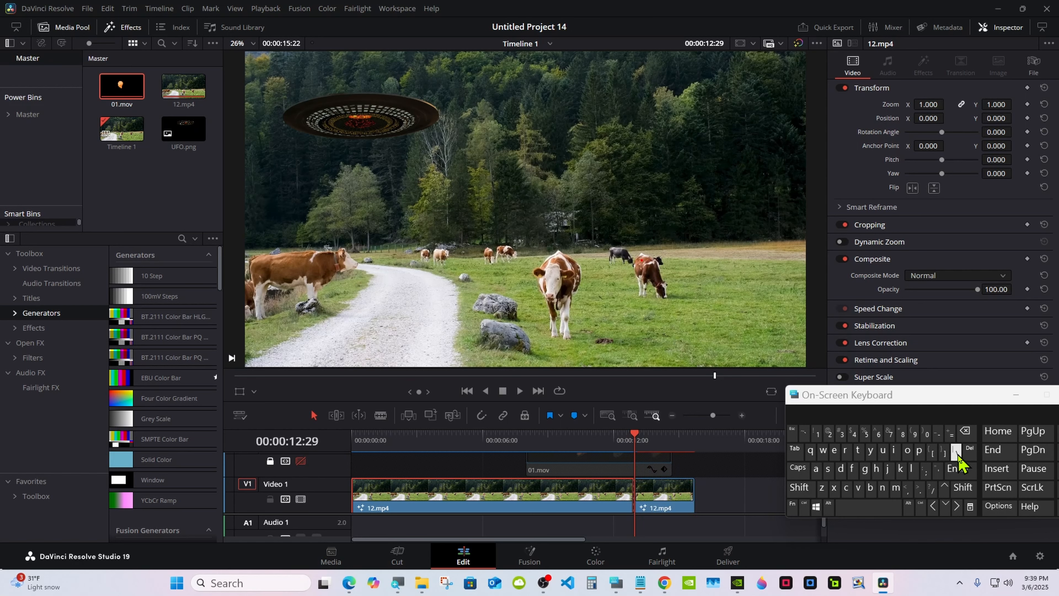
right_click(668, 503)
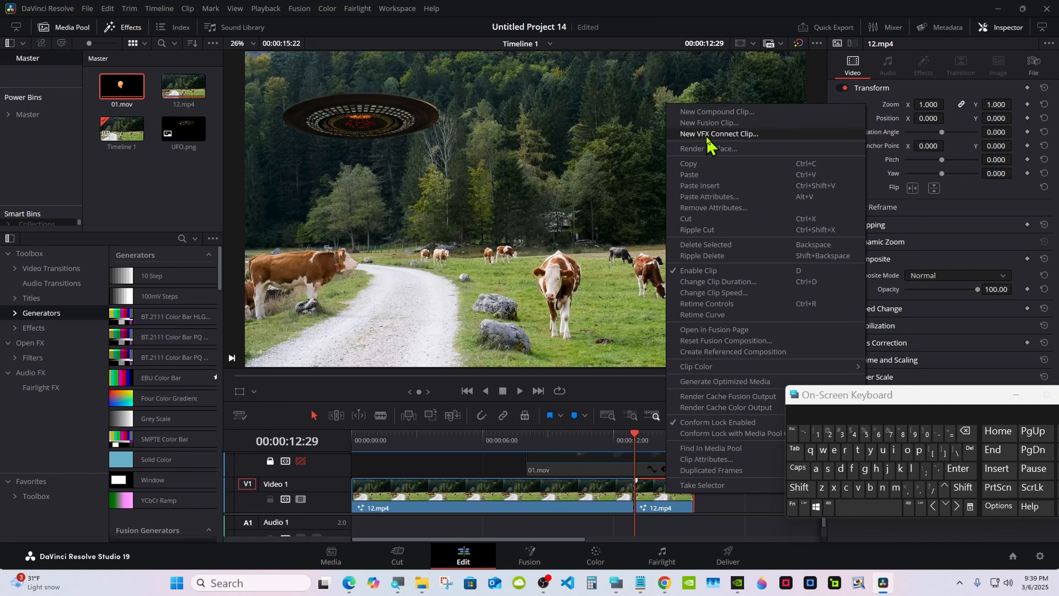
left_click(708, 111)
left_click(590, 329)
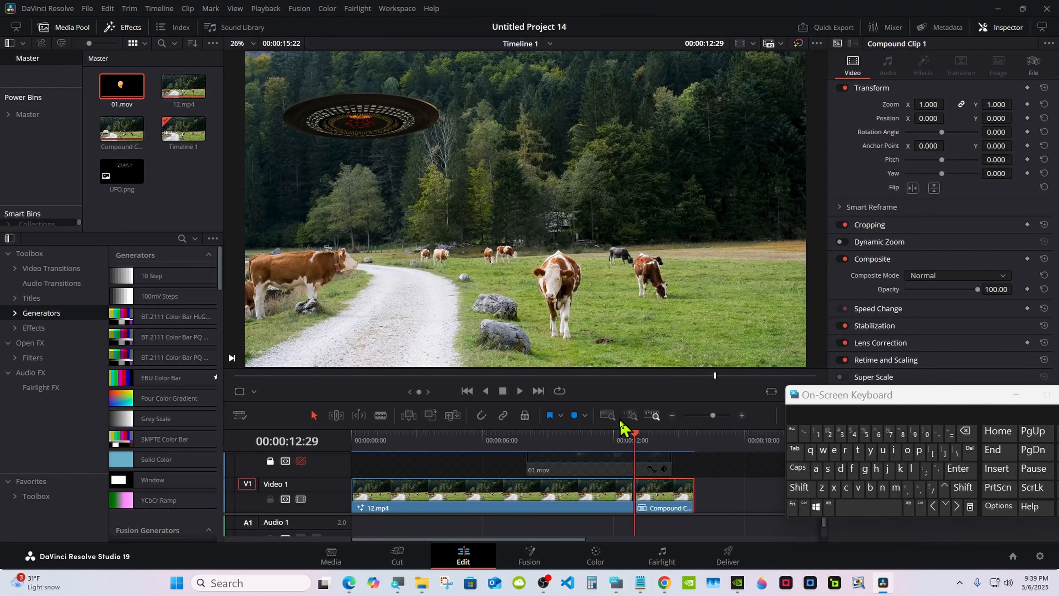
Step: On the Color page, show the Power Window overlay and enable a curve window on node 01
left_click(597, 557)
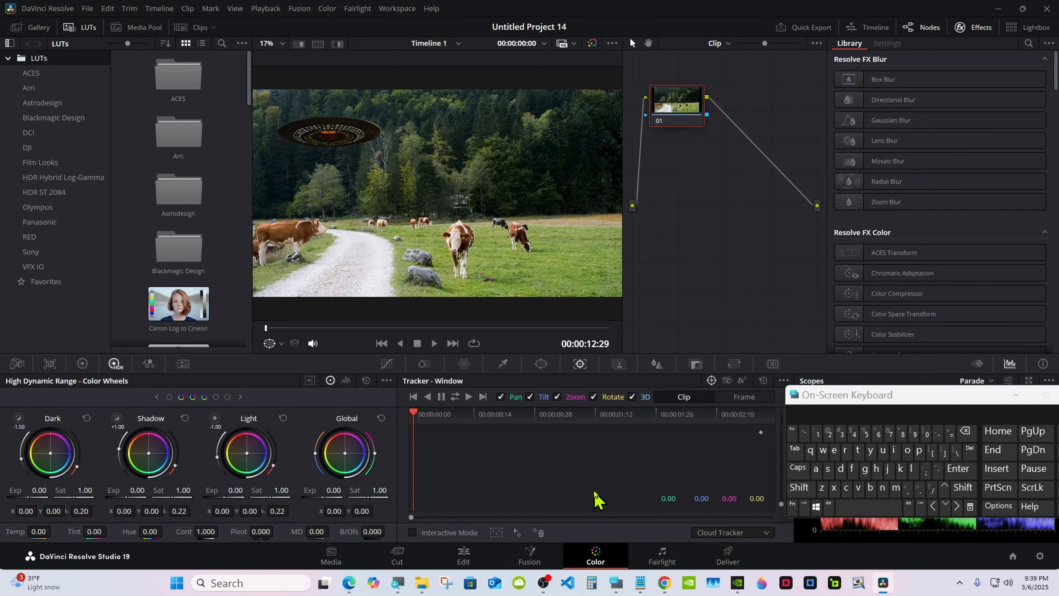
left_click(269, 343)
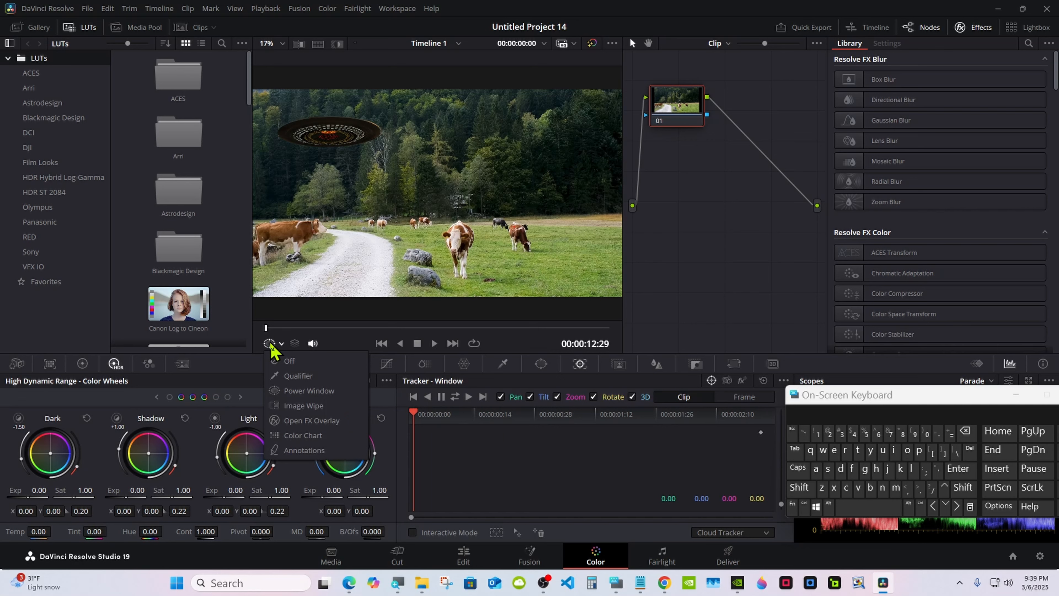
left_click(296, 391)
left_click(540, 364)
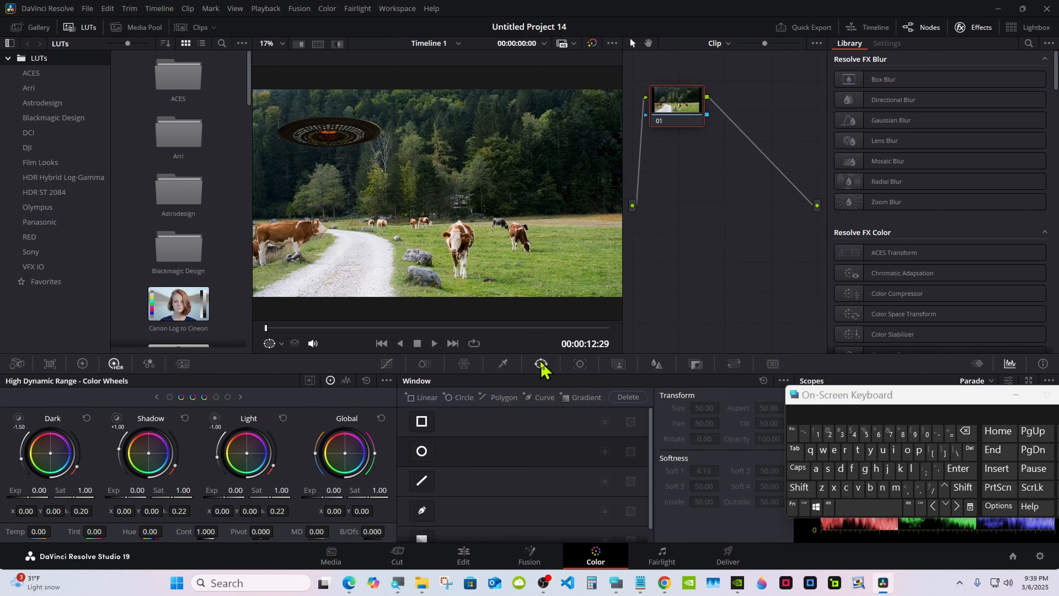
left_click(422, 510)
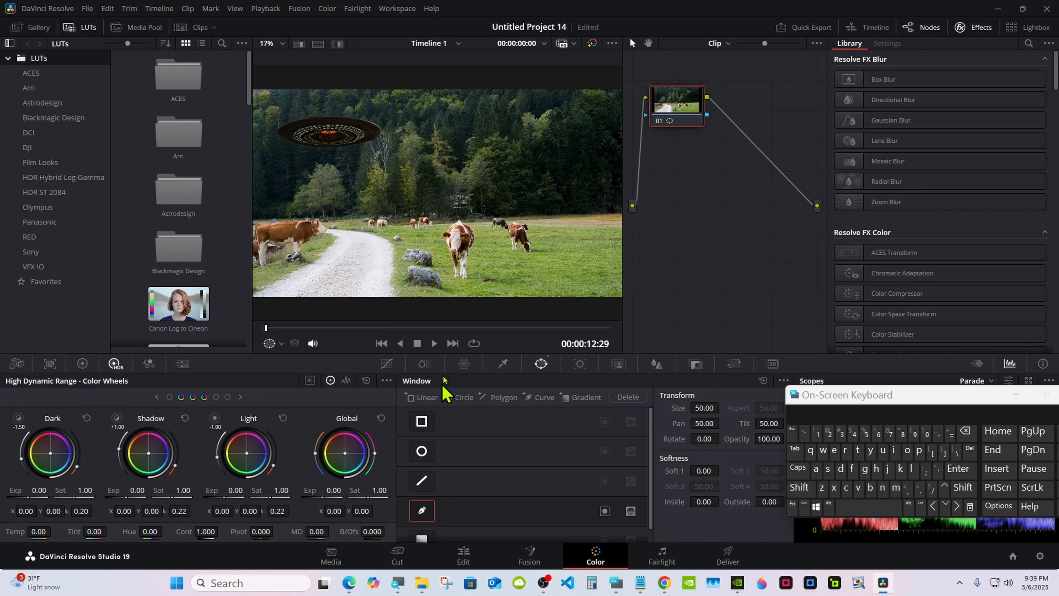
Step: Draw a closed curve window around the brown cow in the right half of the pasture and adjust its outline
left_click(505, 242)
left_click(505, 232)
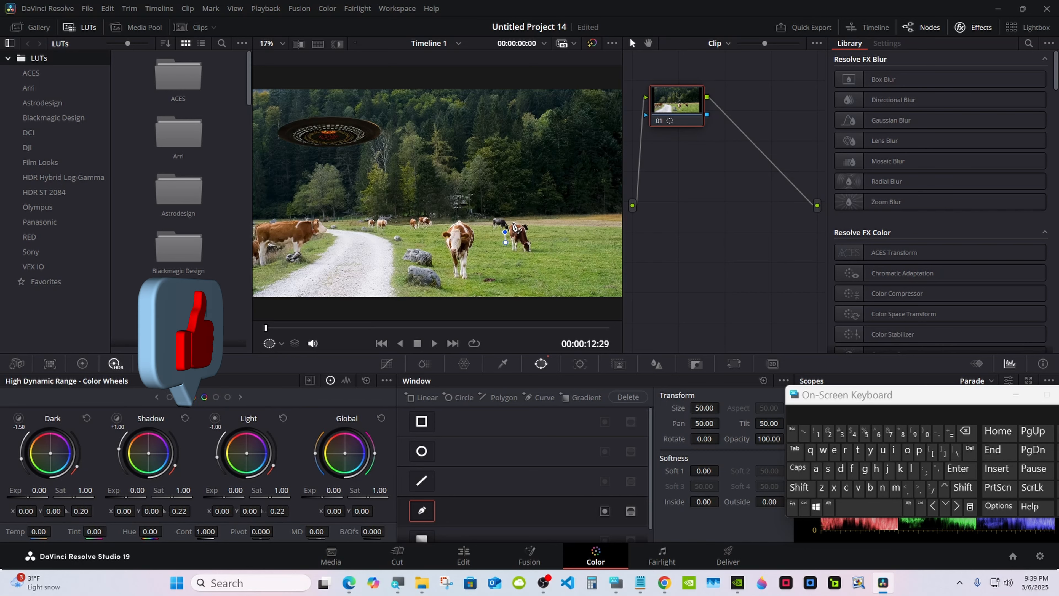
left_click(511, 220)
left_click(529, 219)
left_click(538, 232)
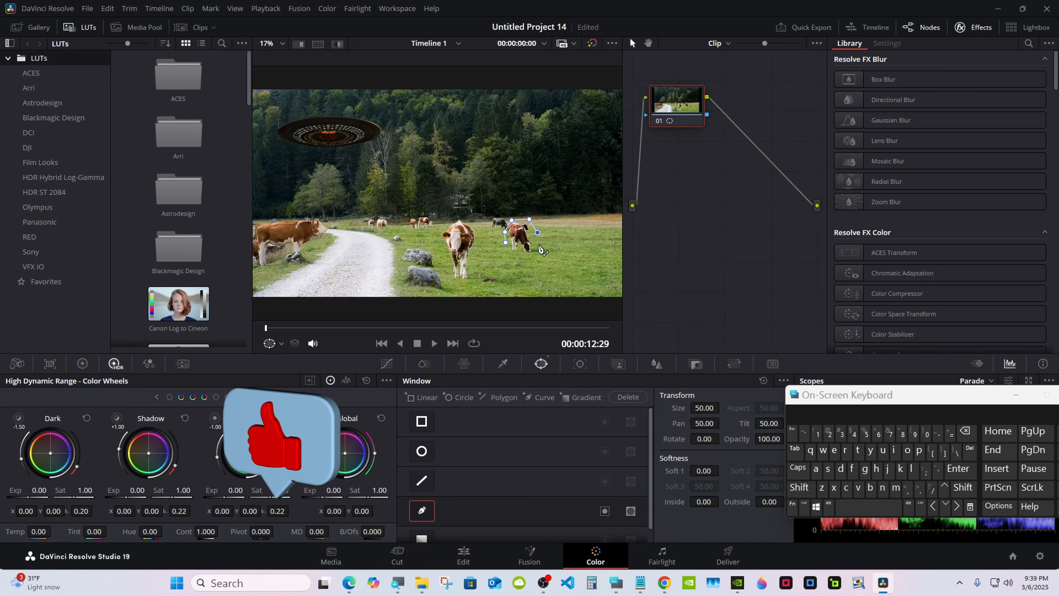
left_click(540, 252)
left_click(527, 259)
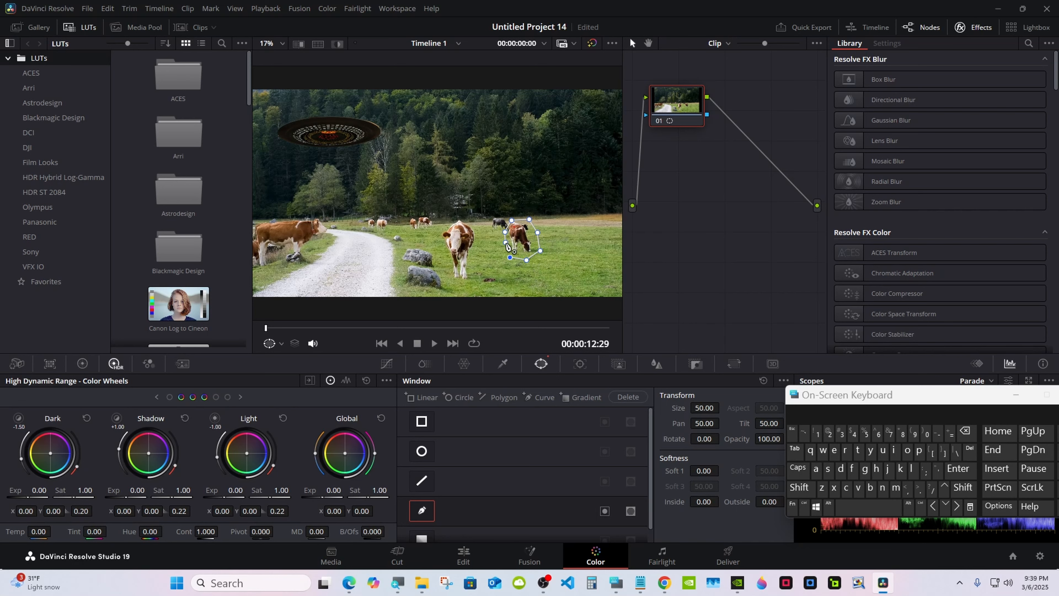
left_click(505, 243)
left_click_drag(506, 236, 504, 235)
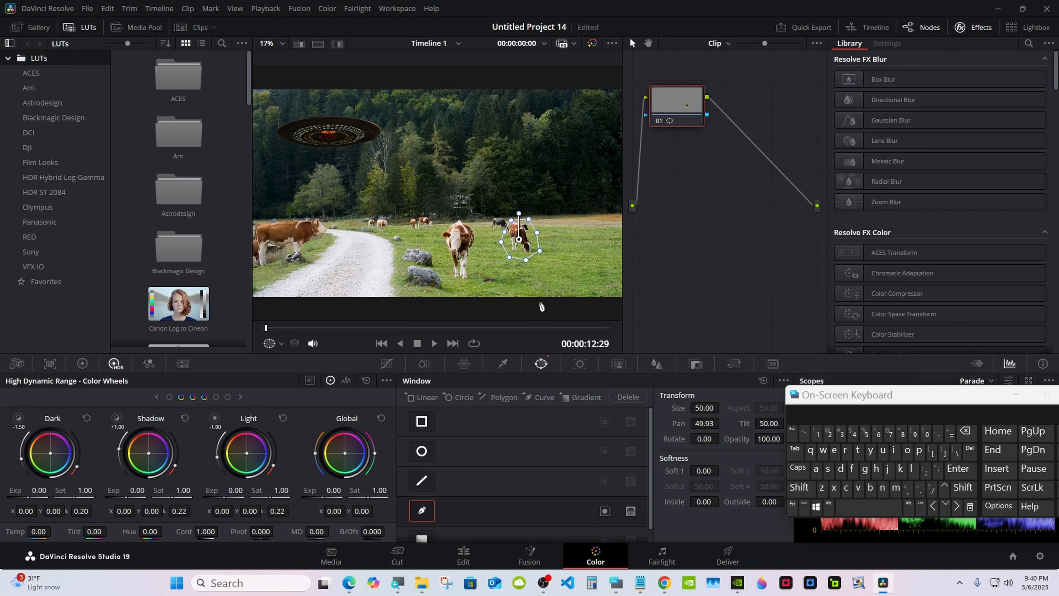
Step: Track the cow's window forward and in reverse through the whole compound clip
left_click(579, 364)
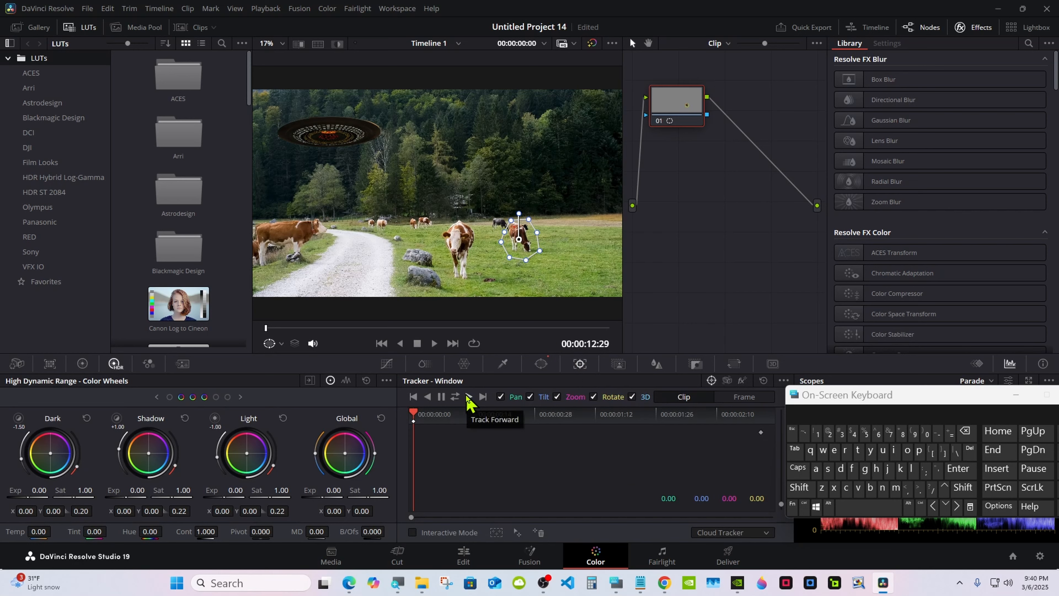
left_click(455, 396)
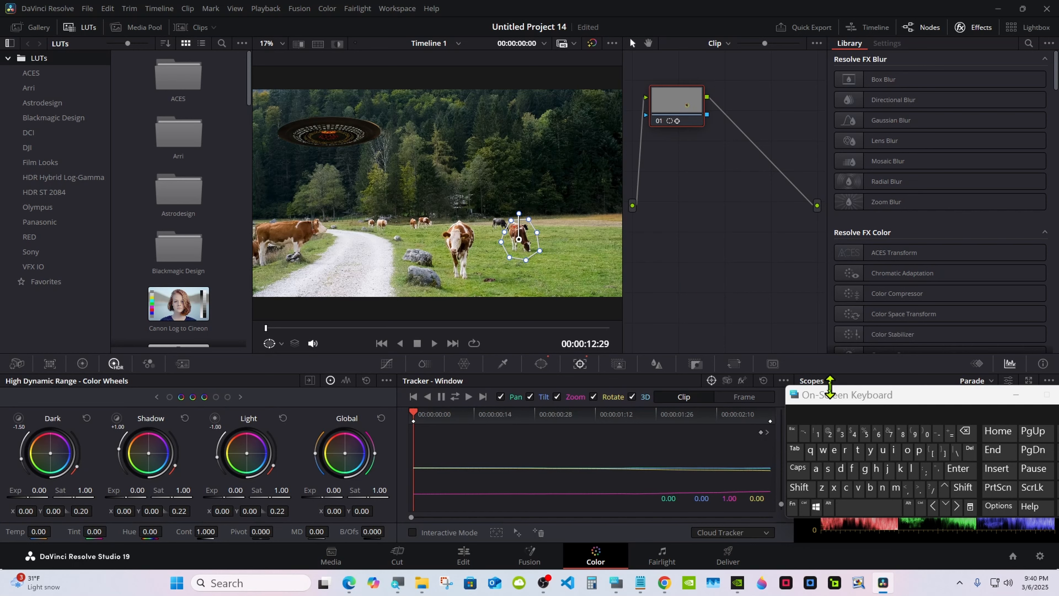
left_click_drag(829, 388, 832, 416)
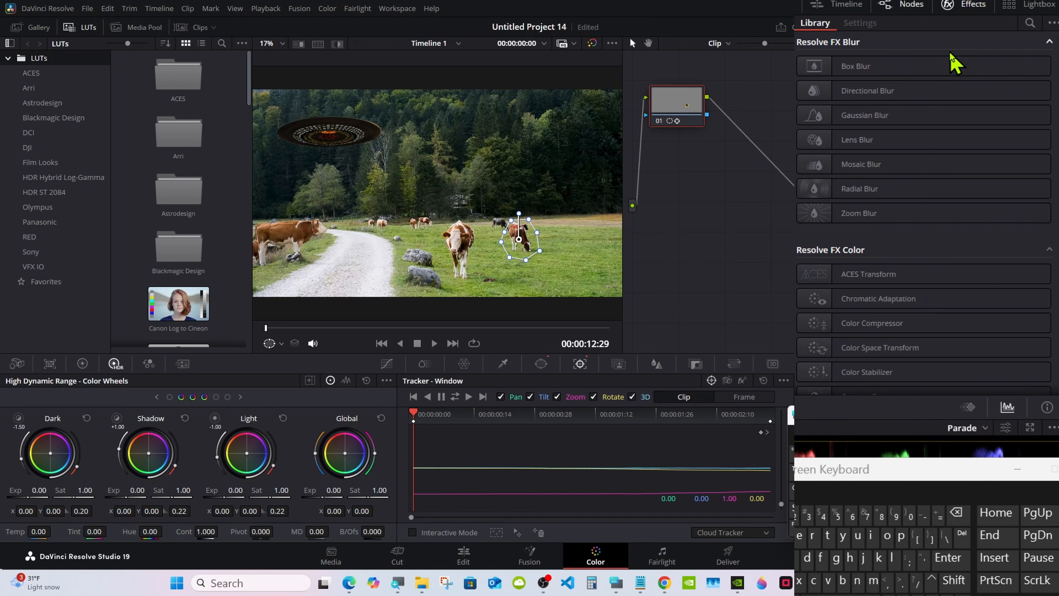
Step: Search the effects for "obj", apply Object Removal to node 01 and run its scene analysis
left_click(1028, 24)
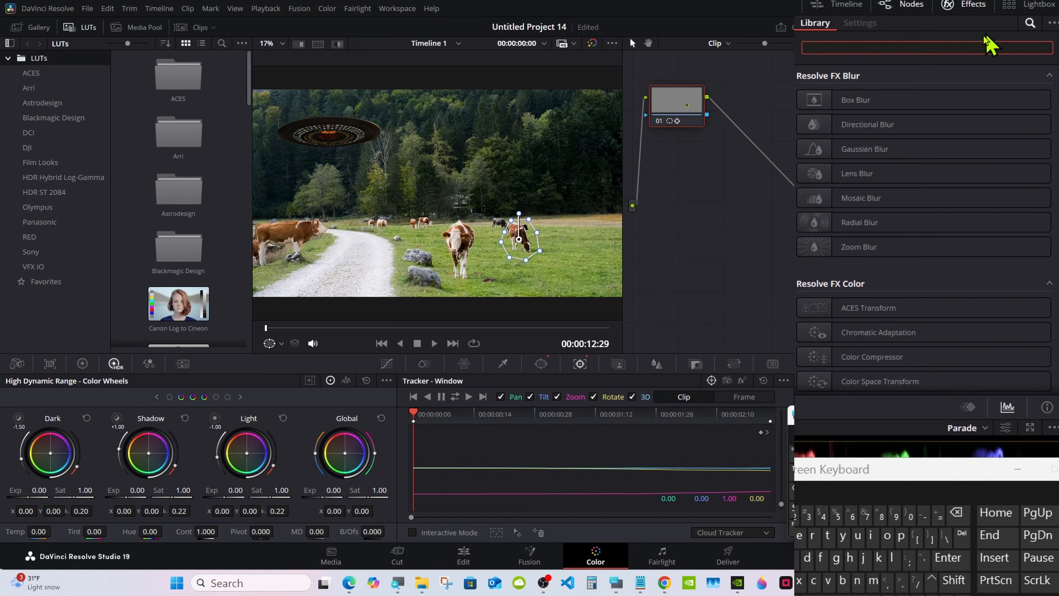
left_click(887, 534)
left_click(842, 579)
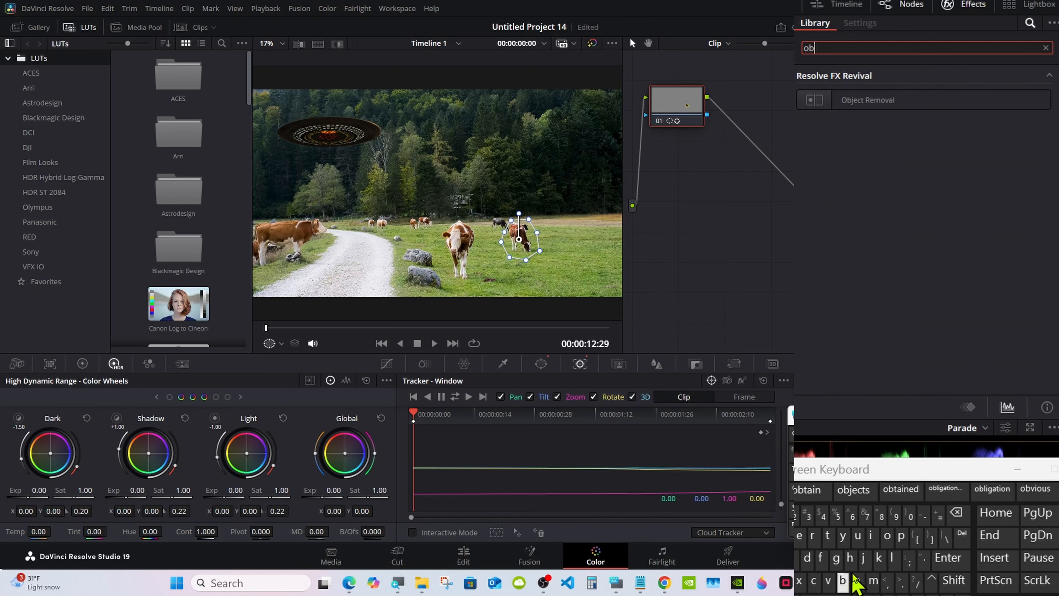
left_click(863, 558)
left_click_drag(867, 100, 682, 104)
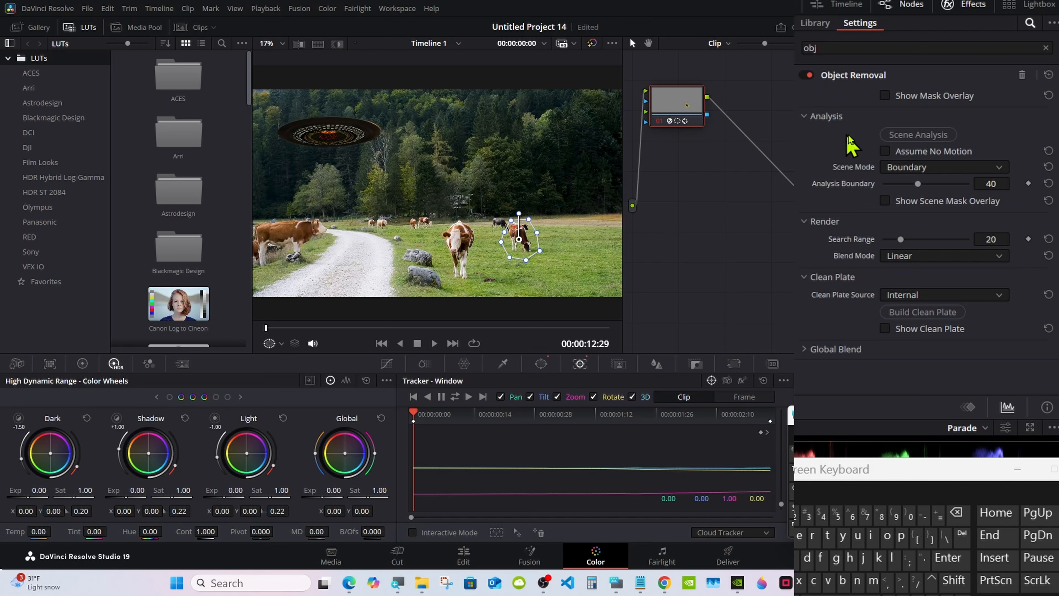
left_click(940, 136)
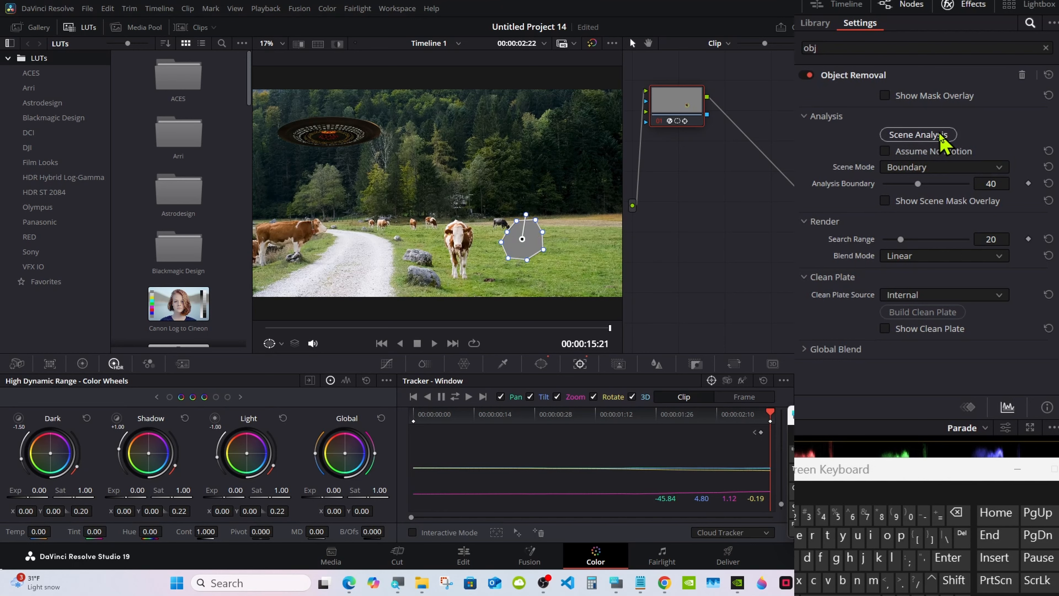
Step: Build the internal clean plate for Object Removal and scrub back through the compound clip to check the cow's removal
left_click(937, 314)
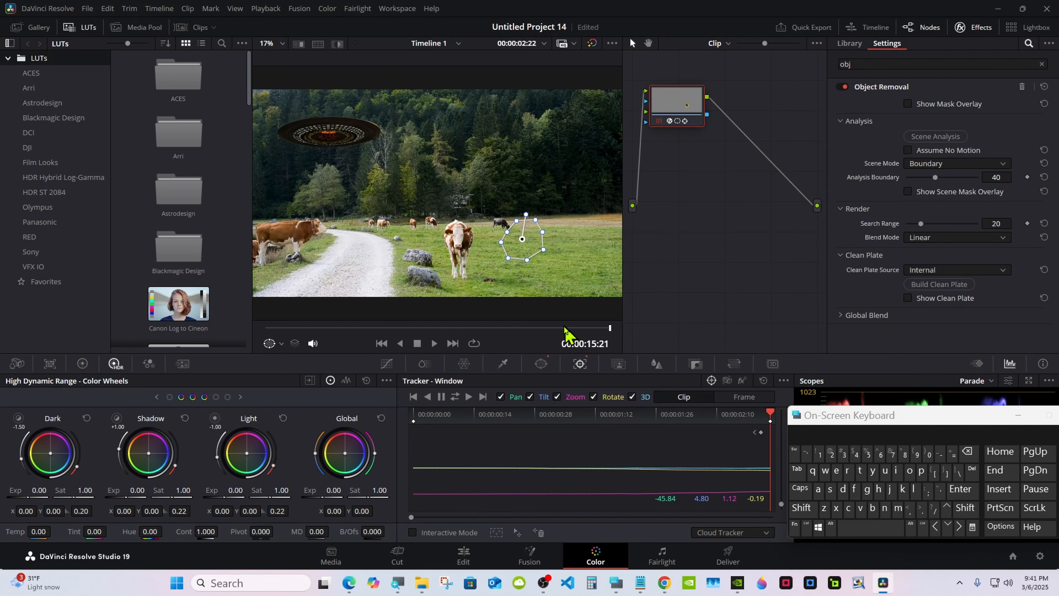
left_click_drag(565, 328, 383, 328)
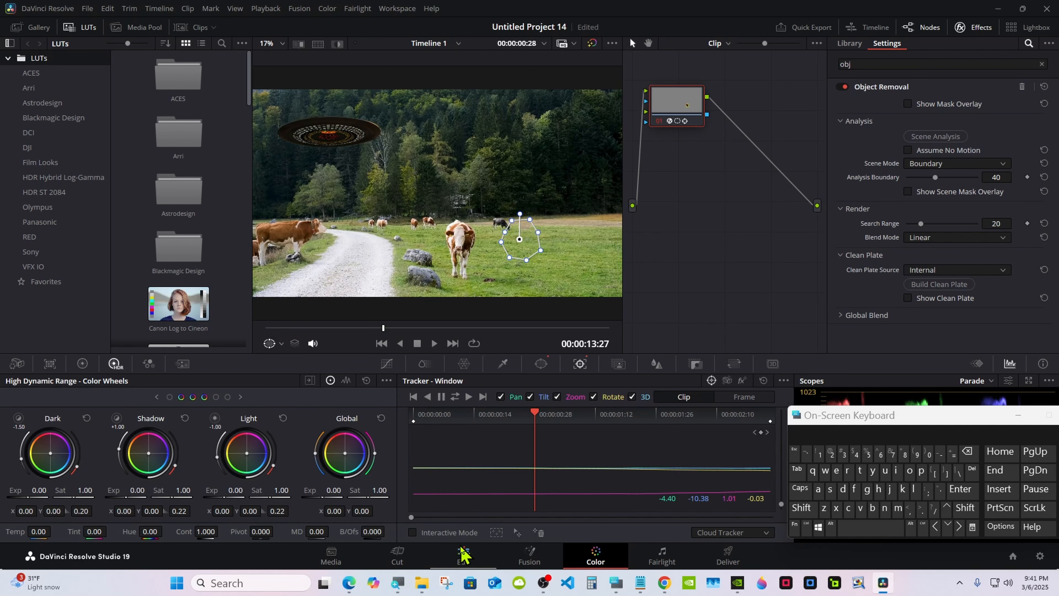
Step: On the Edit page, play Timeline 1 from its start to review the composite, and stop playback once the UFO is in view
left_click(462, 554)
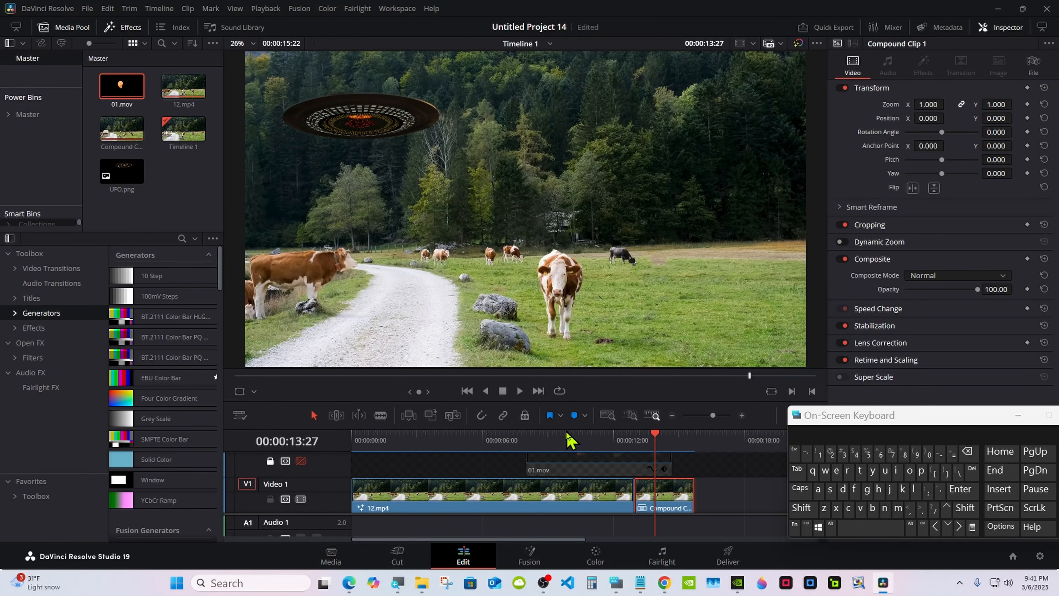
left_click_drag(634, 436, 303, 463)
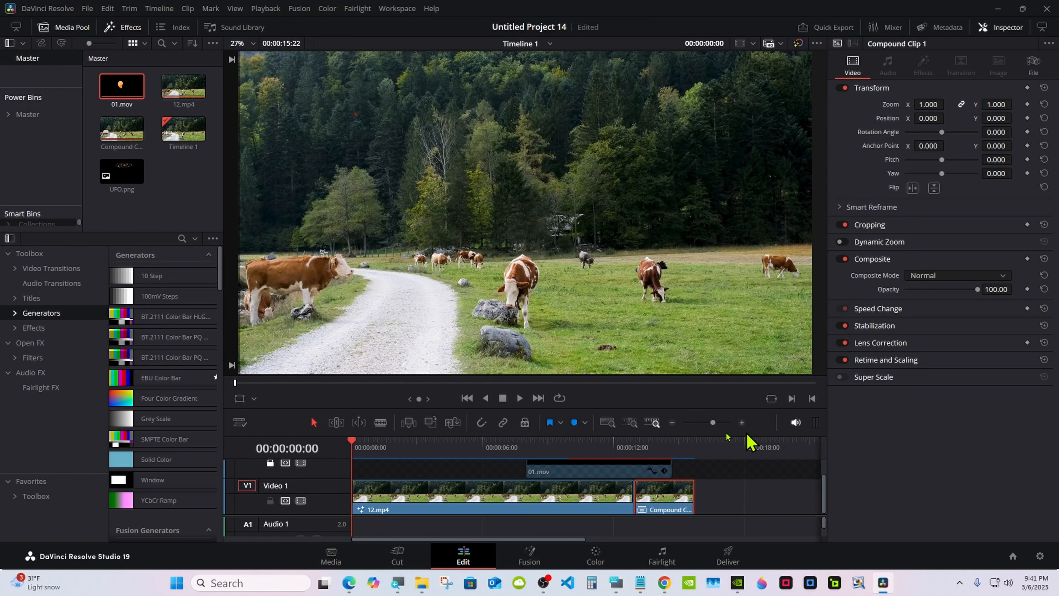
left_click(717, 487)
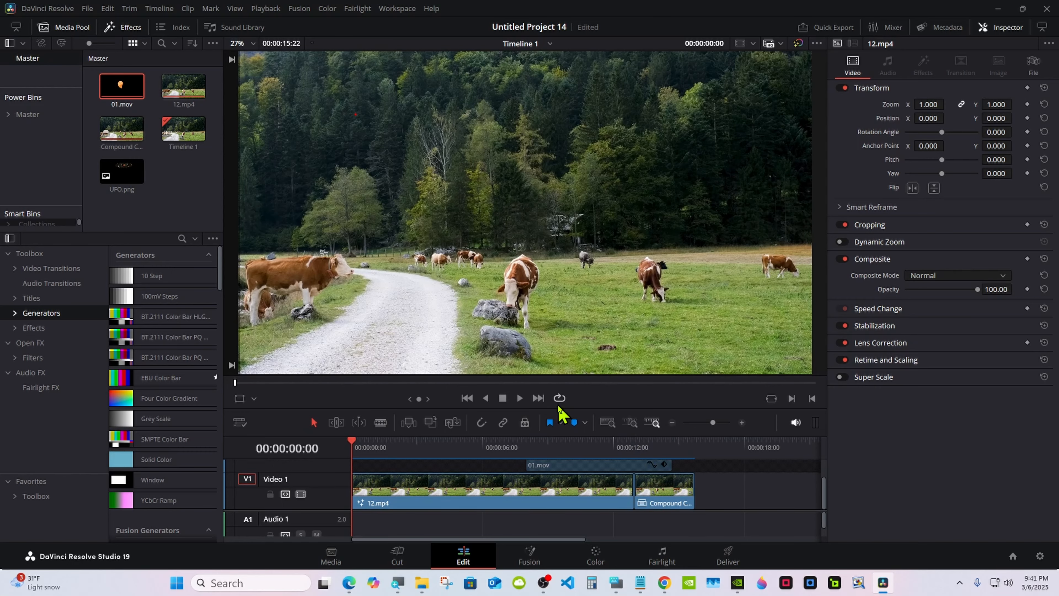
left_click(520, 398)
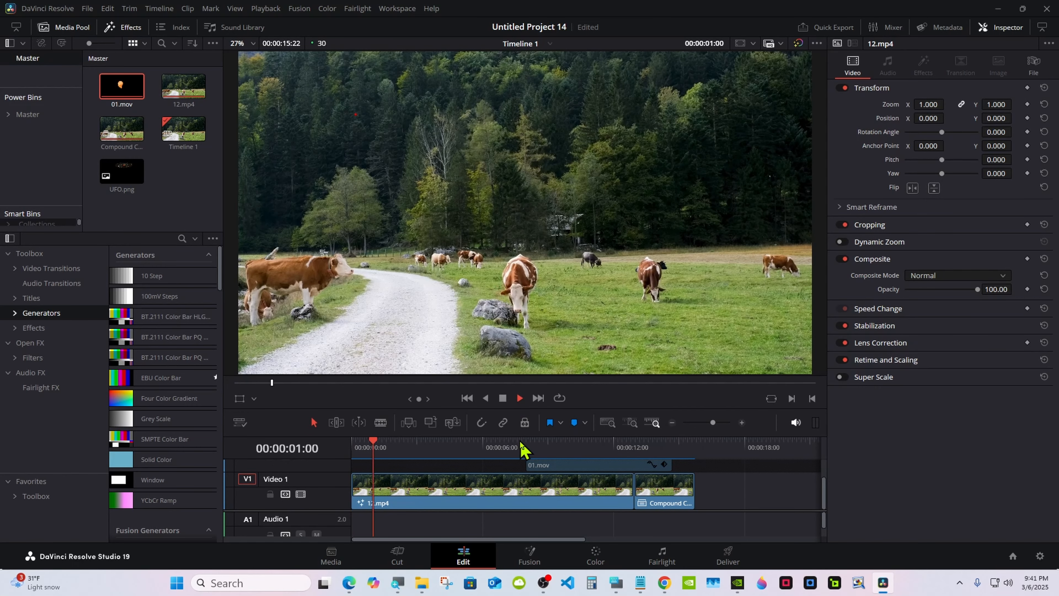
left_click(503, 399)
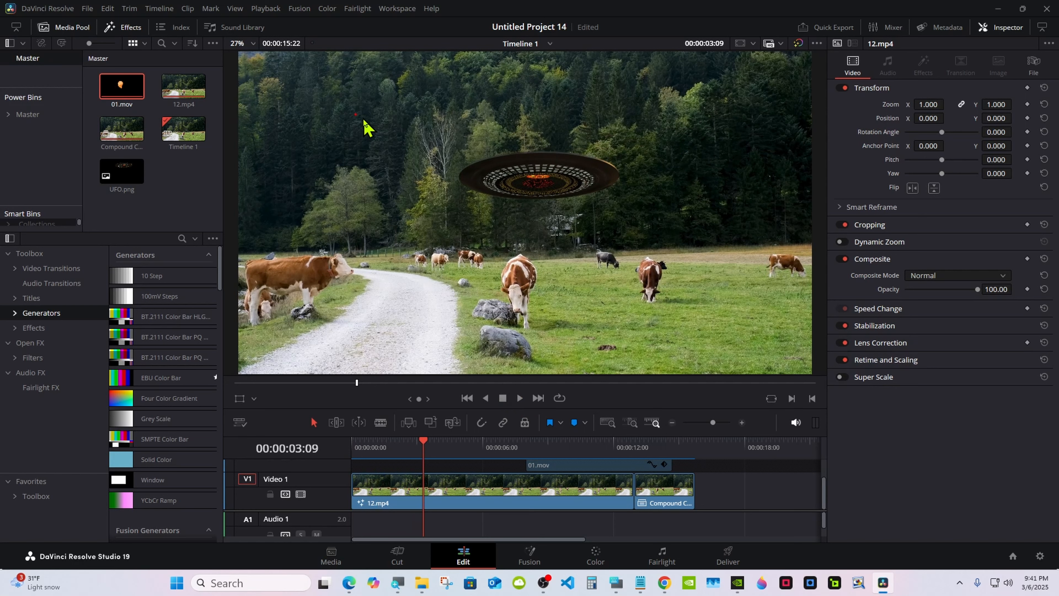
Step: On the Fusion page, set the end cap style of the beam's Polygon1 mask to Flat
left_click(529, 555)
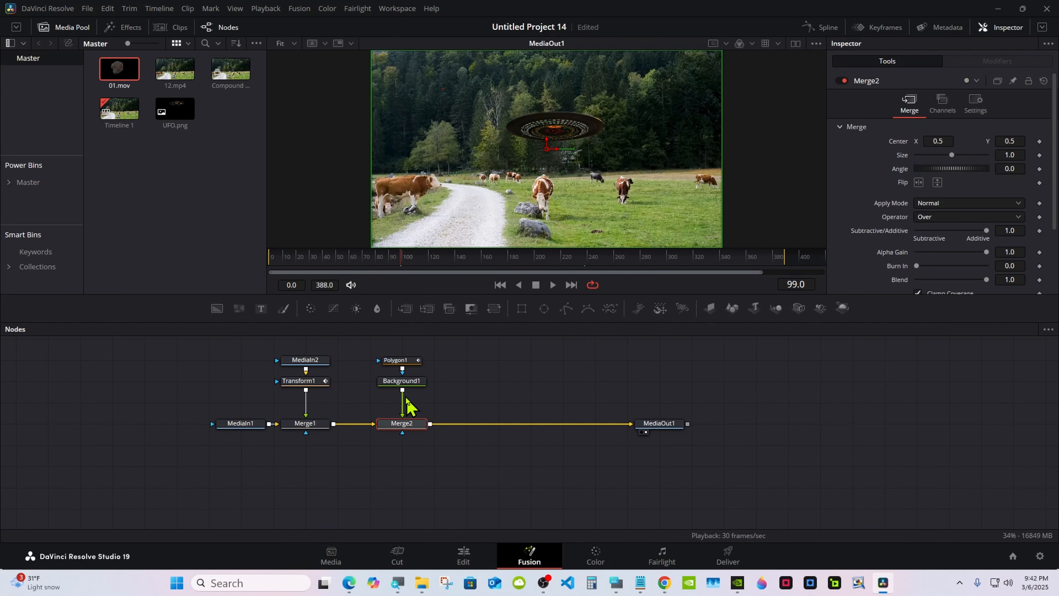
left_click(396, 361)
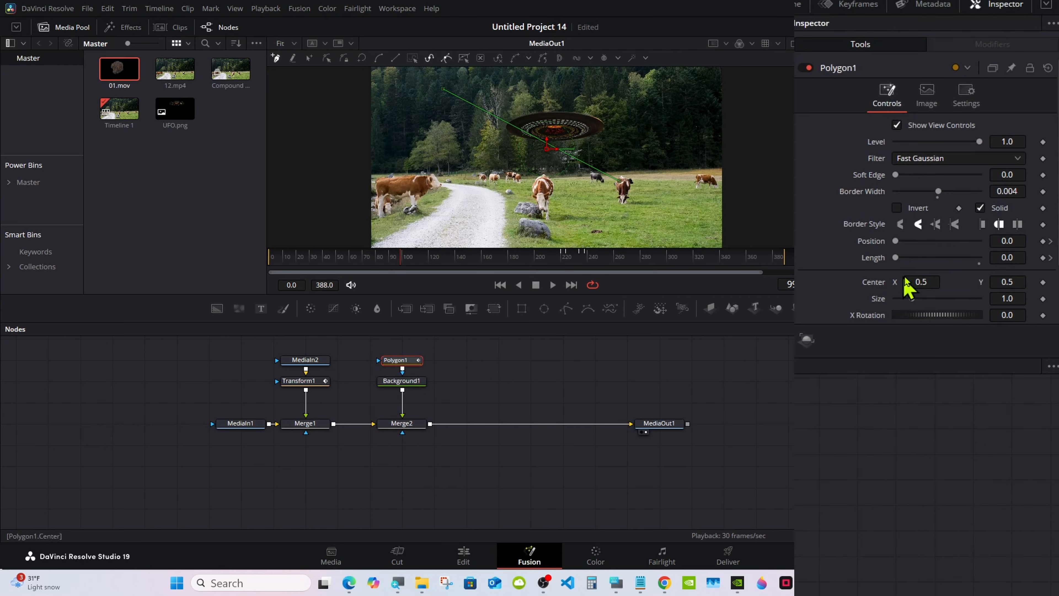
left_click(984, 224)
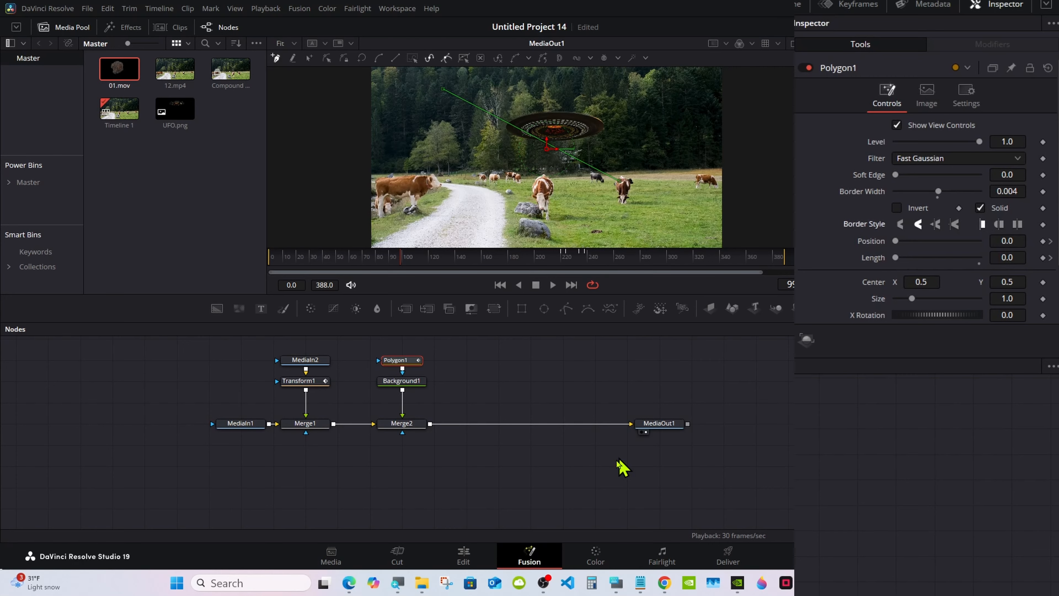
Step: Return to the Edit page and play the timeline from the first frame to check the beam mask change
left_click(464, 555)
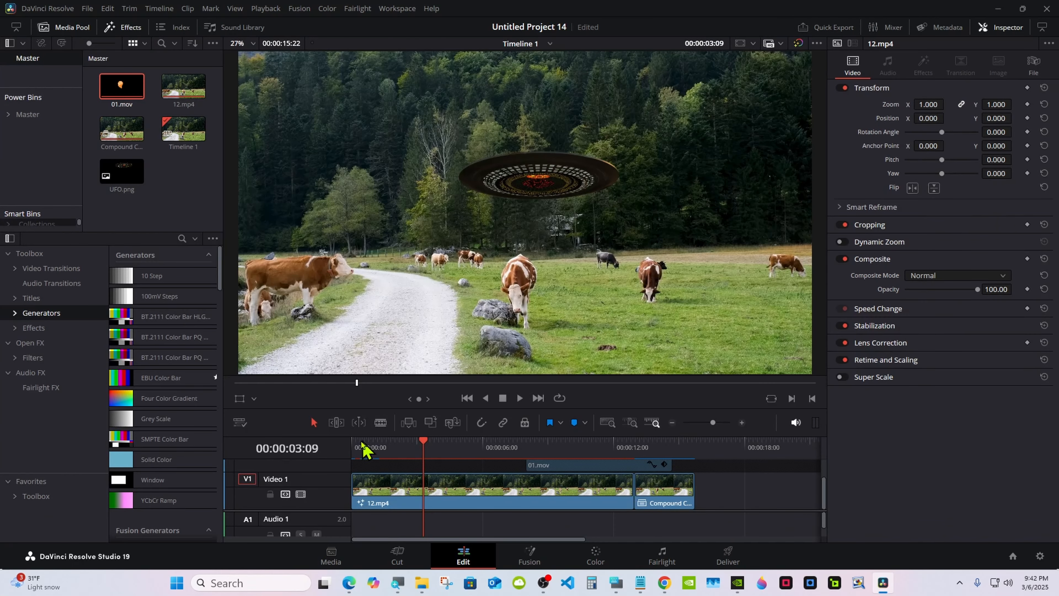
key("Home")
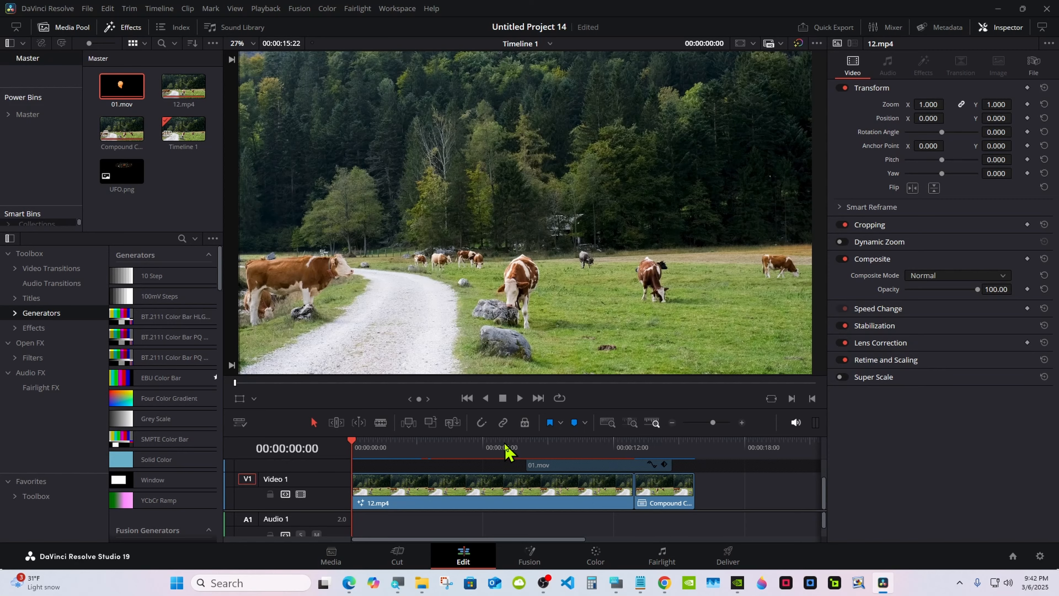
scroll(505, 451, "up", 1)
left_click(519, 397)
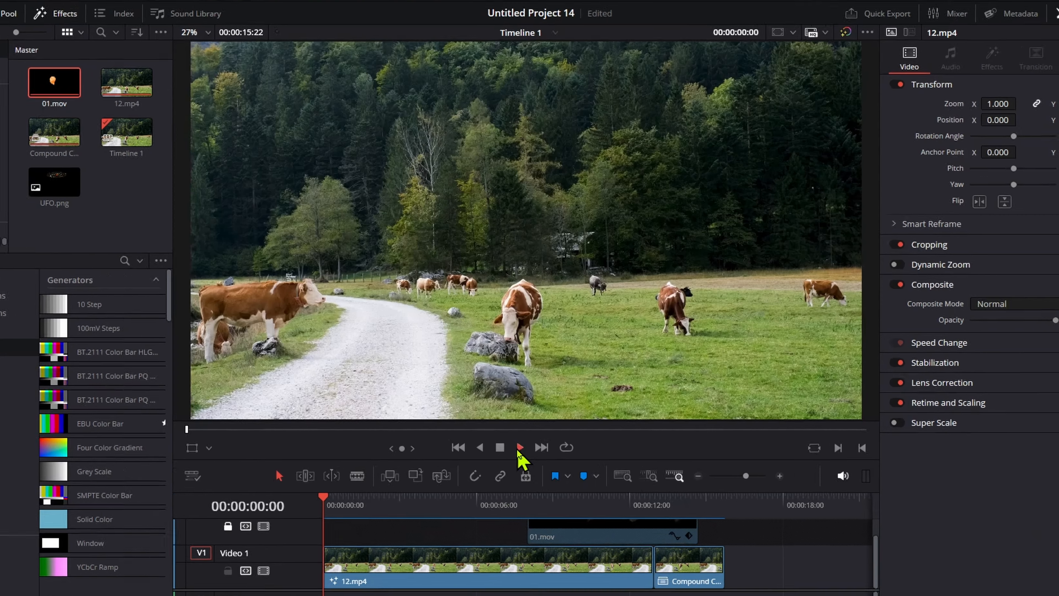